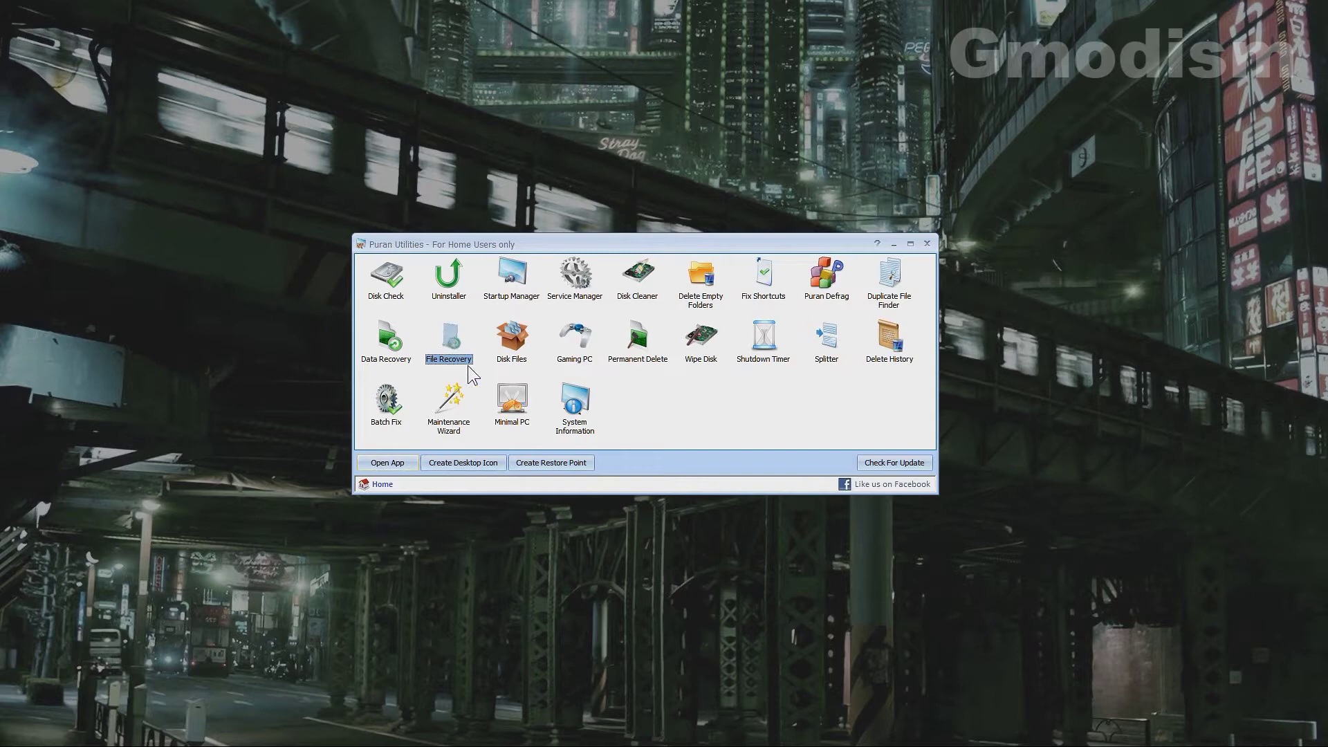
- Launch the File Recovery tool and move the drive selection to Physical Drive 1
left_click(674, 394)
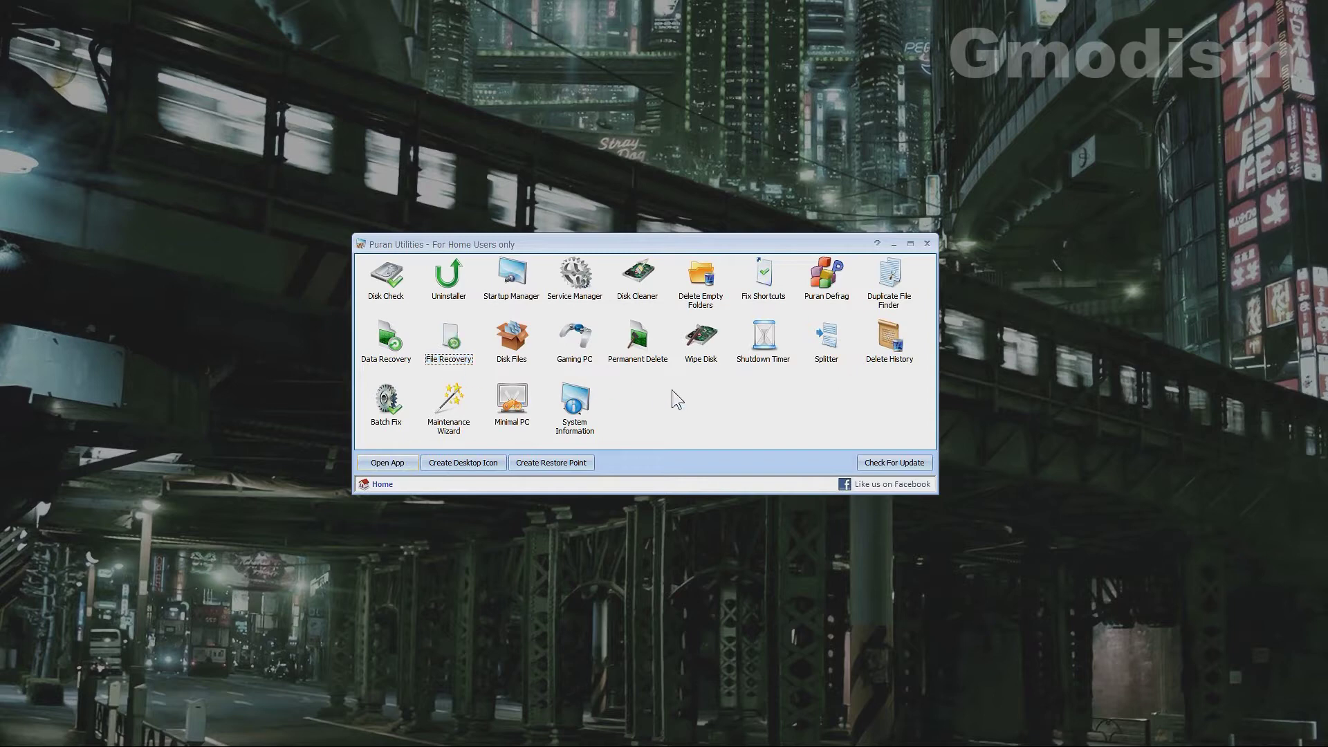
double_click(454, 363)
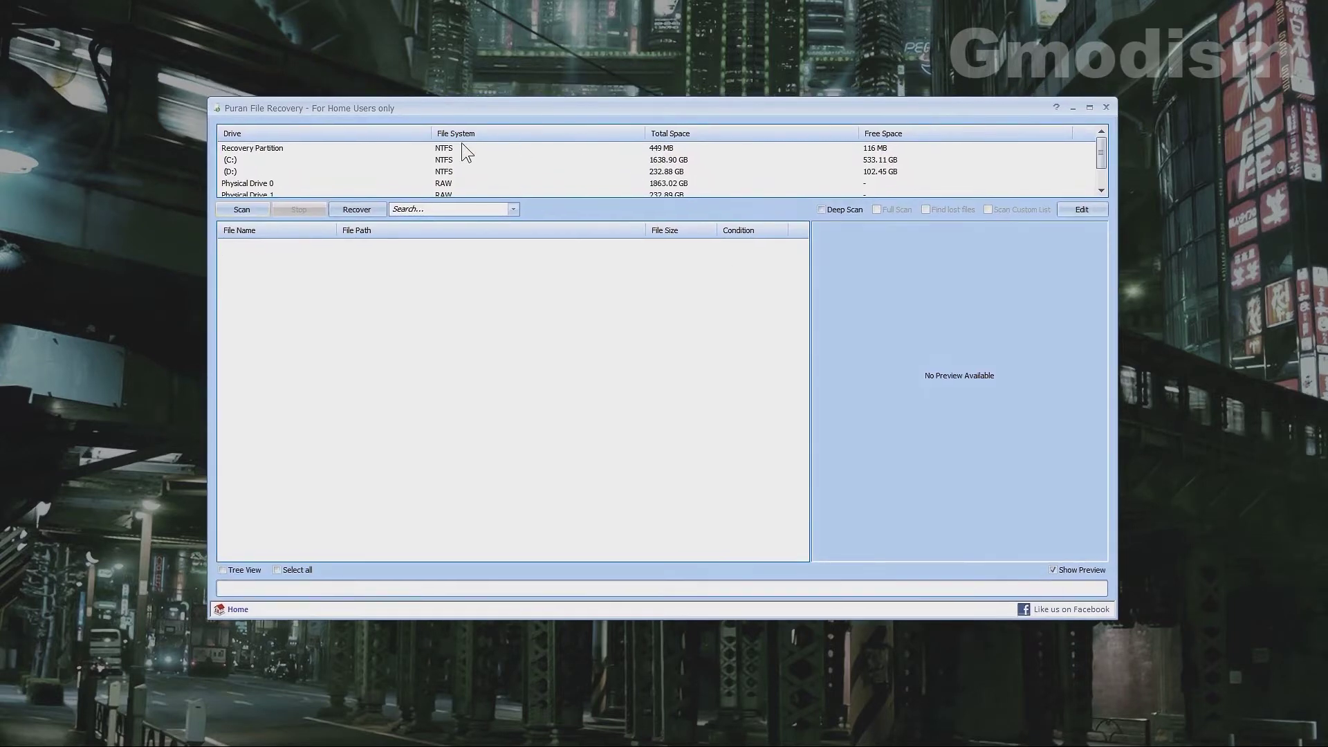
left_click(313, 147)
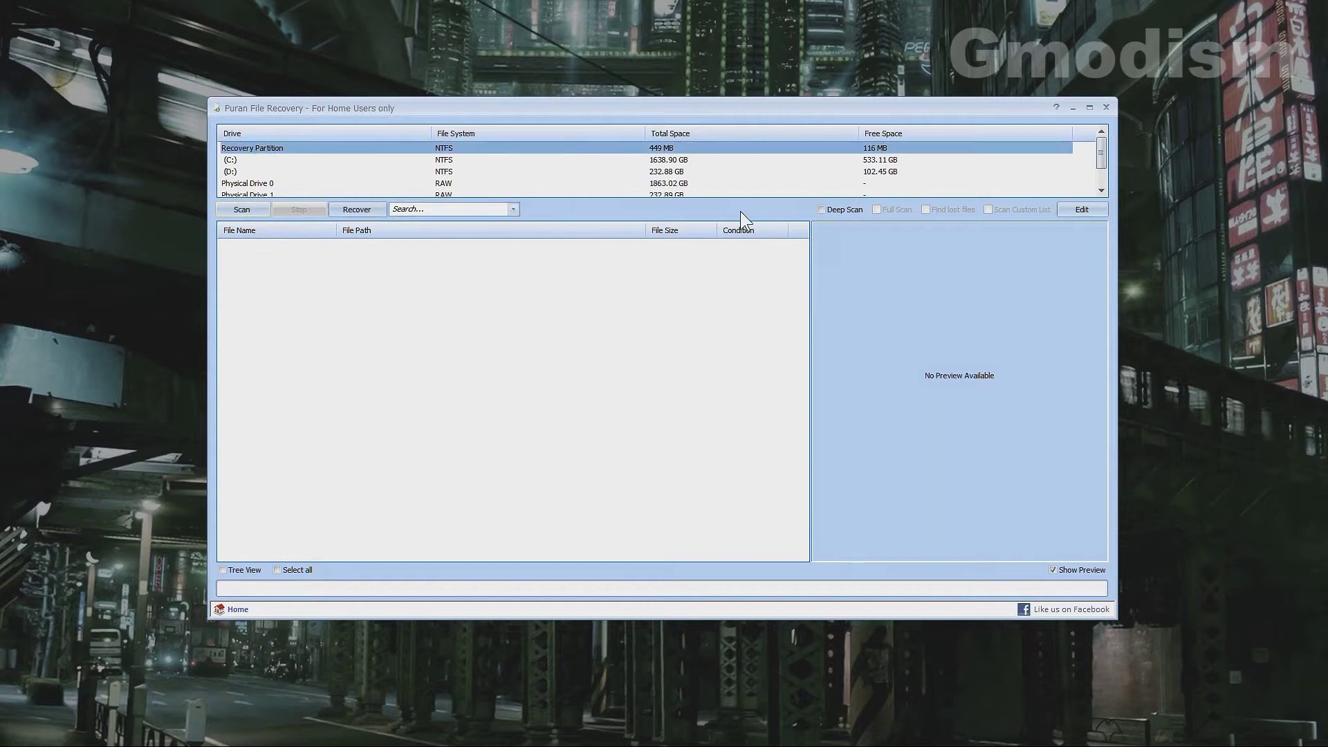
key("Down")
key("Down")
key("Down")
key("Down")
key("Up")
key("Up")
key("Up")
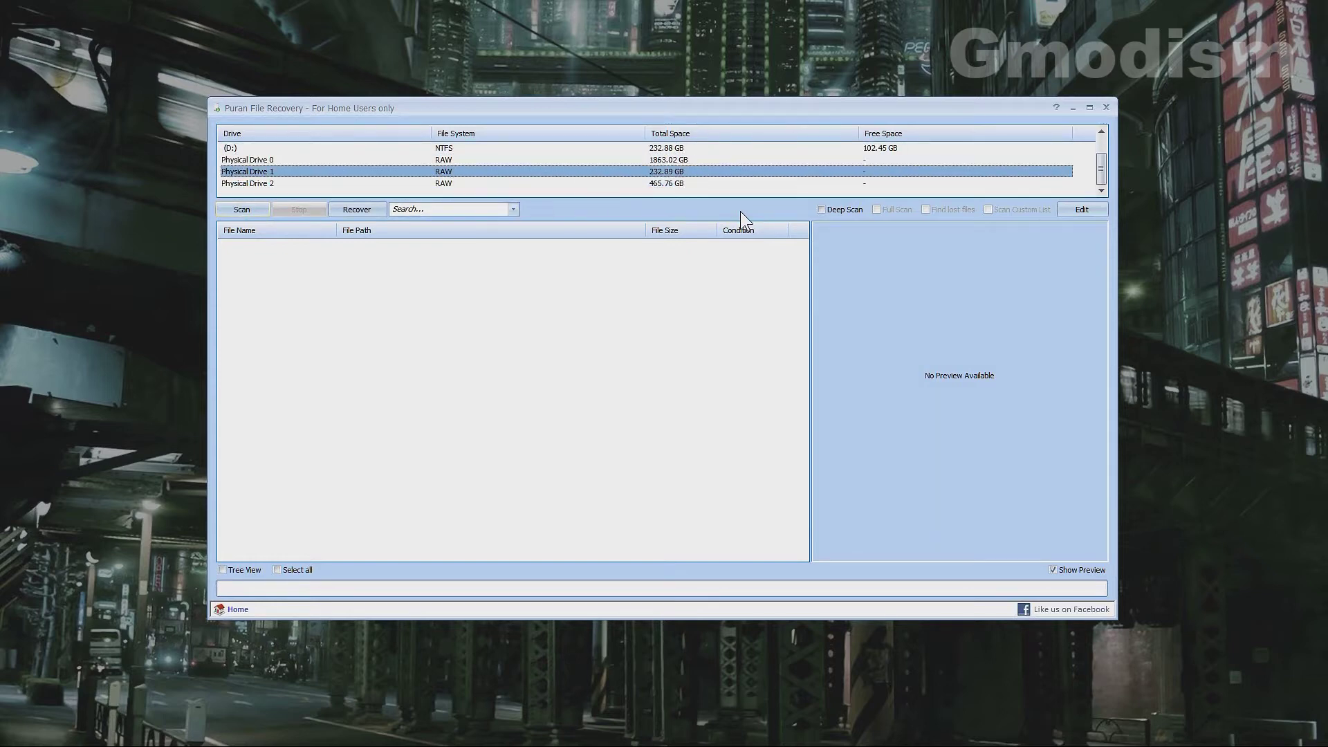
key("Up")
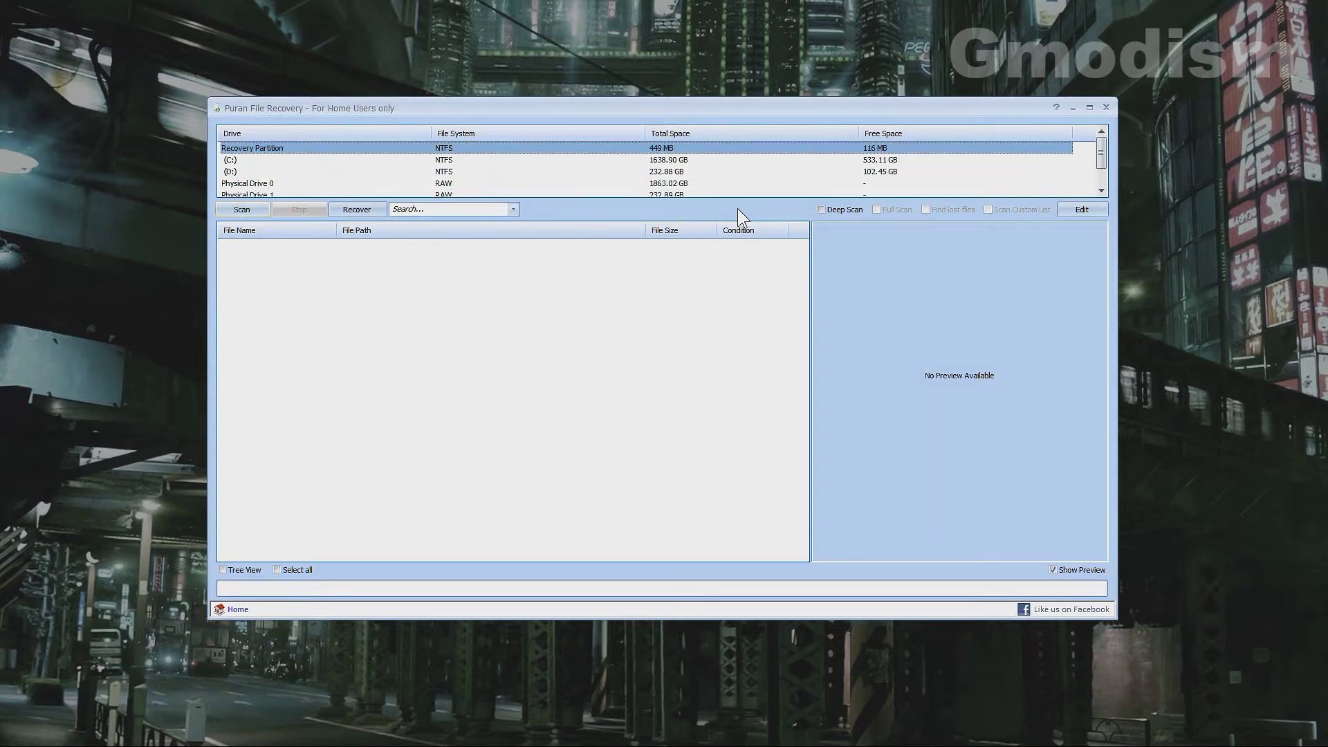
key("Down")
key("Down")
key("Down")
key("Down")
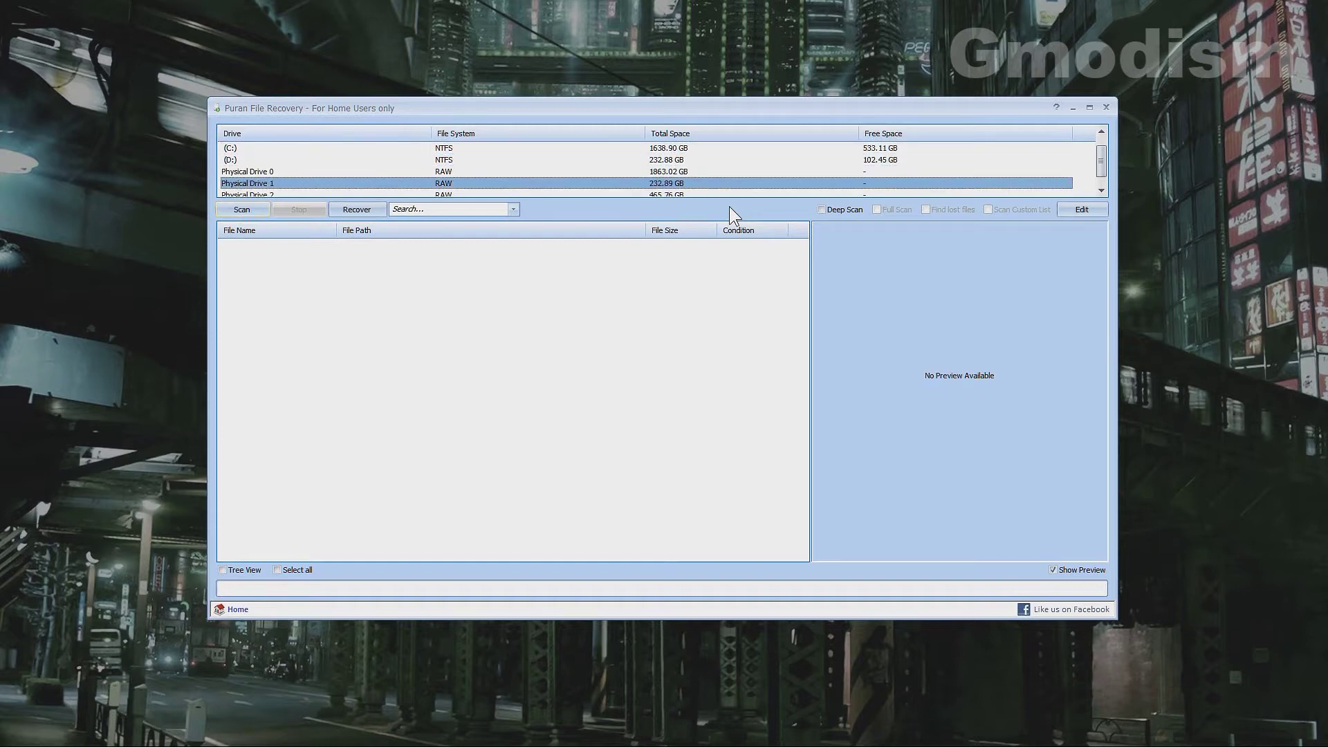
key("Down")
key("Up")
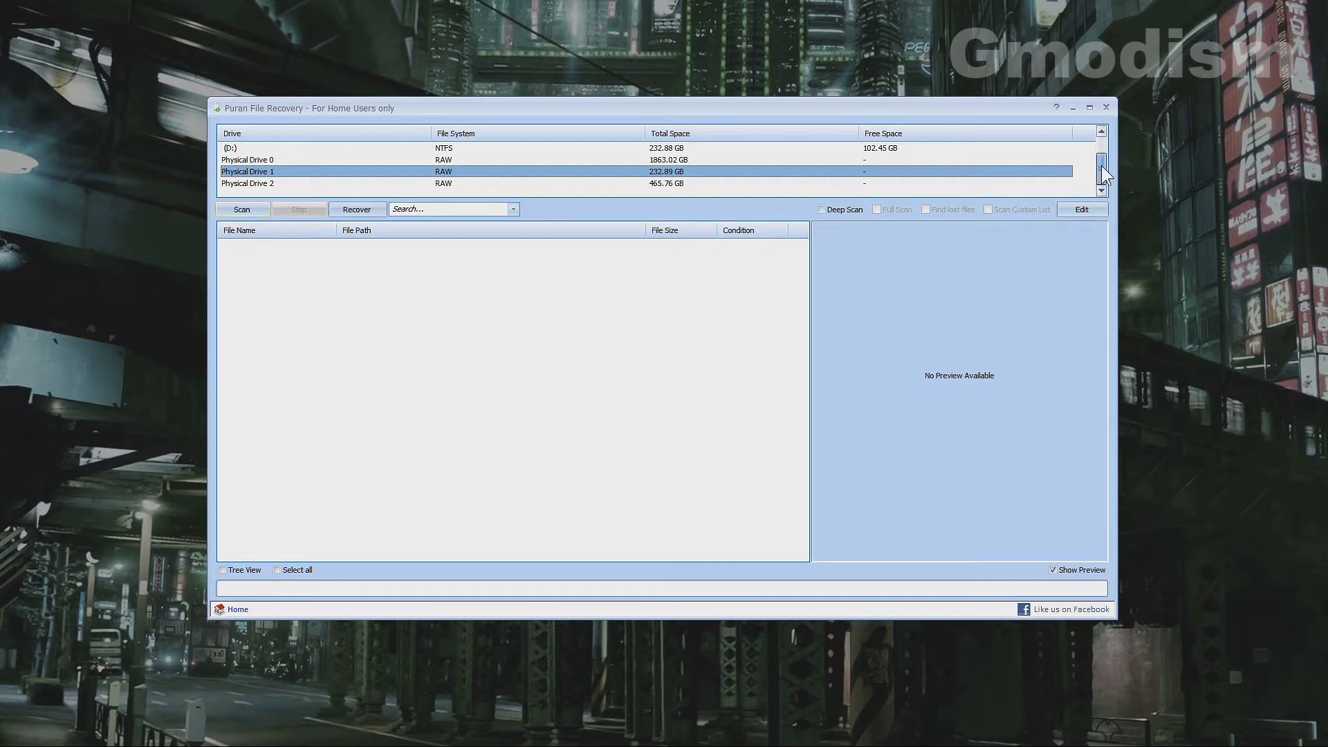
- Select Physical Drive 1 as the scan target and start the scan
scroll(1103, 163, "up", 1)
scroll(1104, 166, "down", 1)
left_click(1101, 131)
left_click(1101, 132)
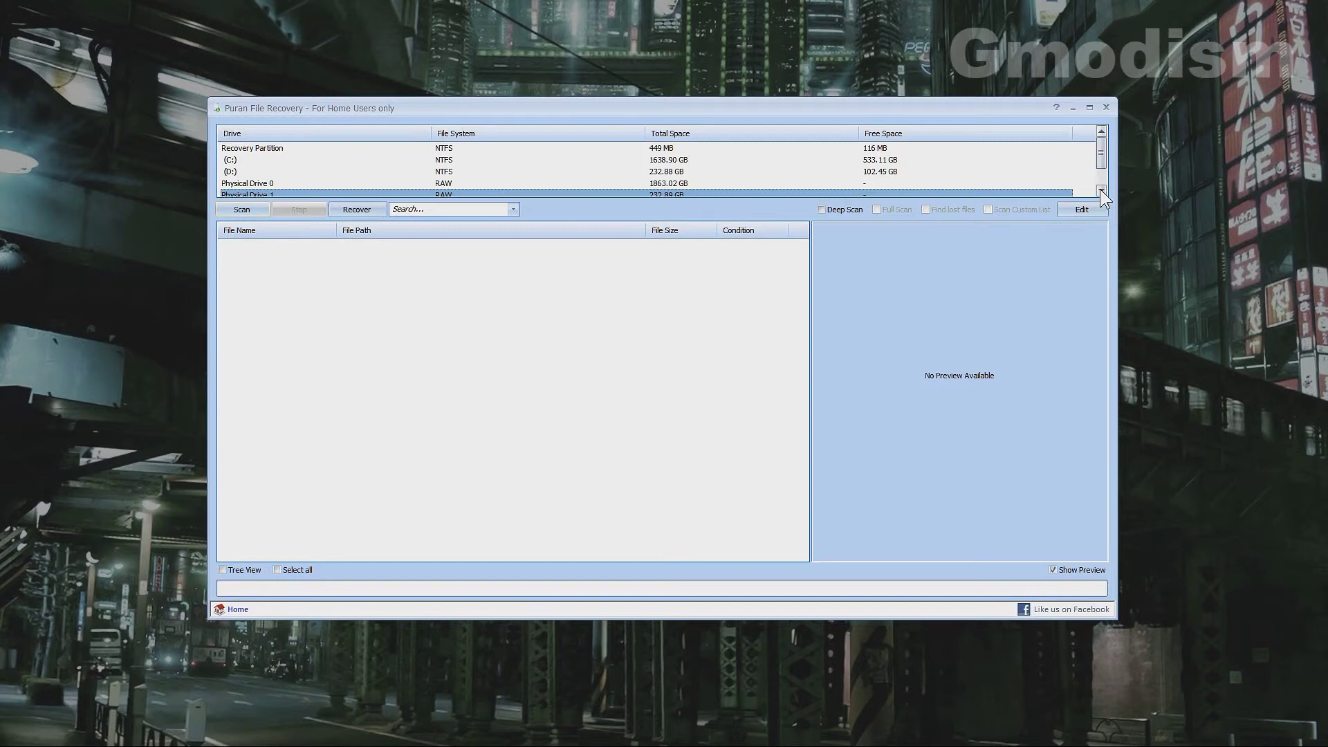
left_click(236, 173)
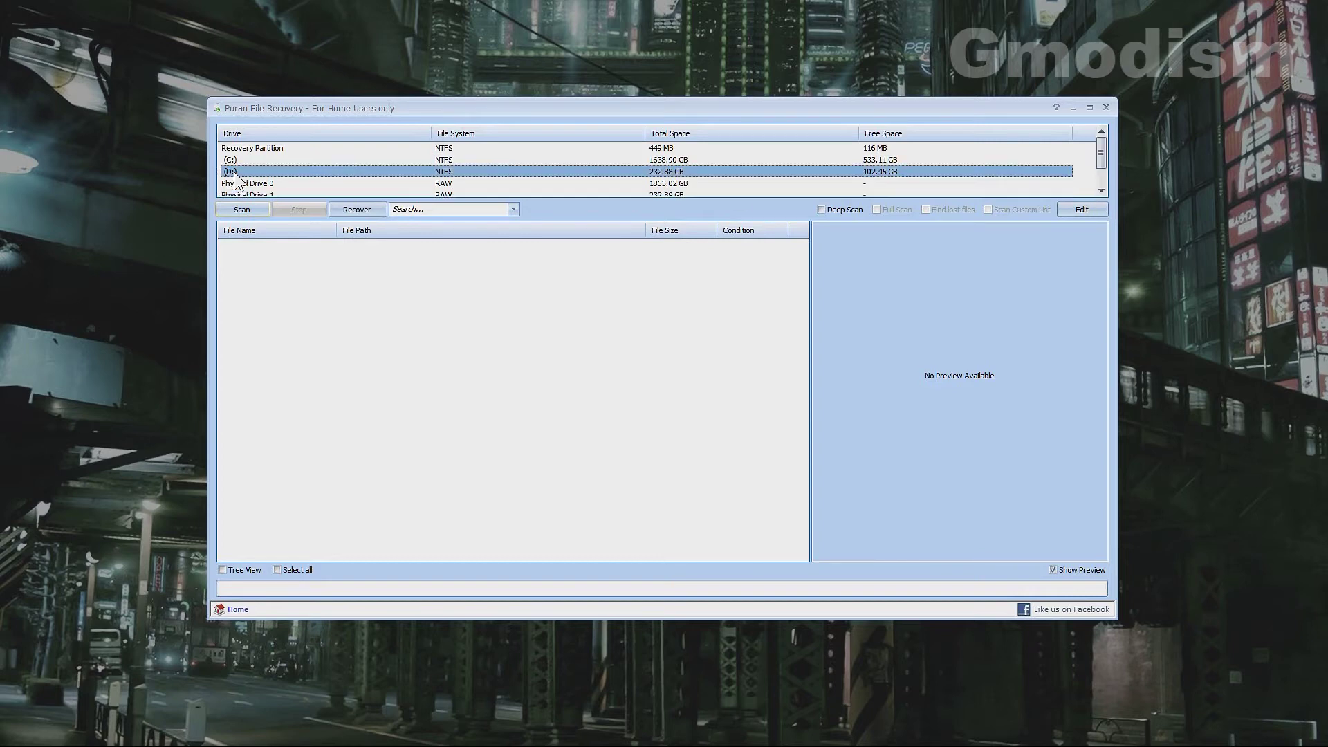
left_click(1102, 190)
left_click(1102, 191)
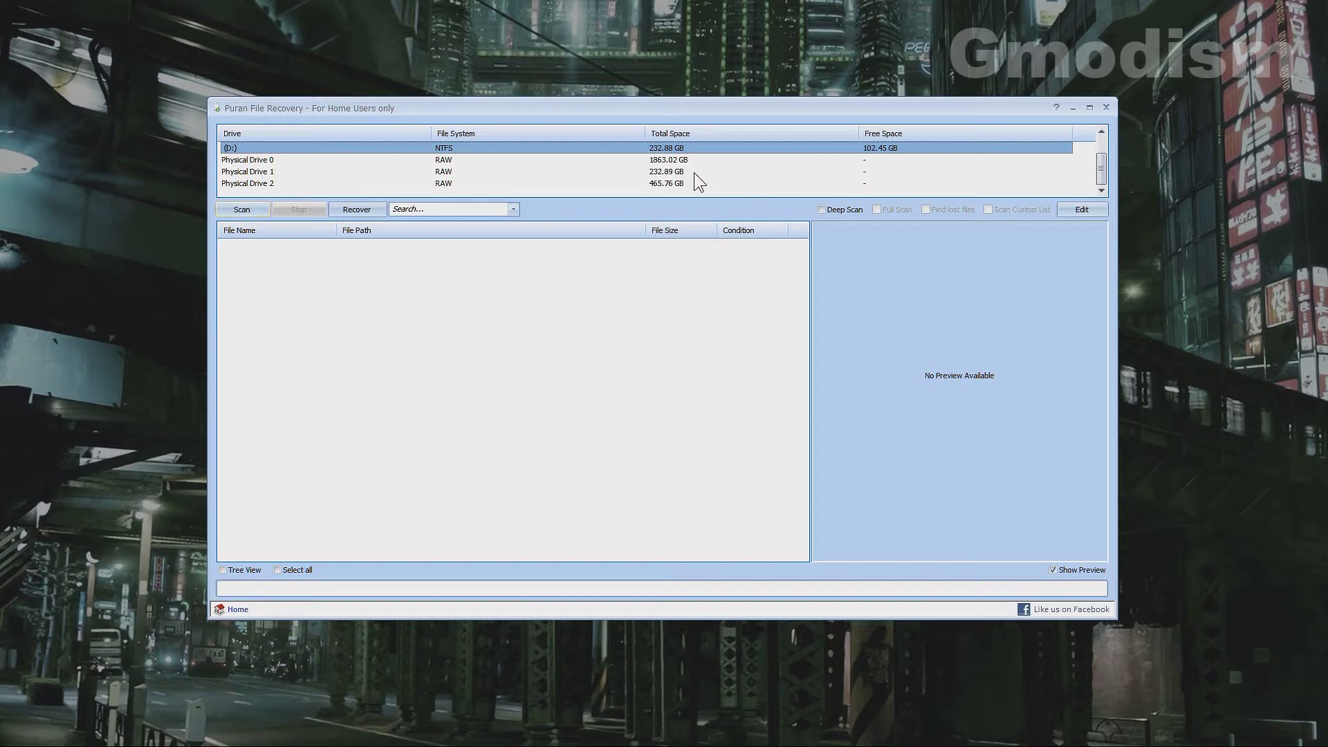
left_click(669, 173)
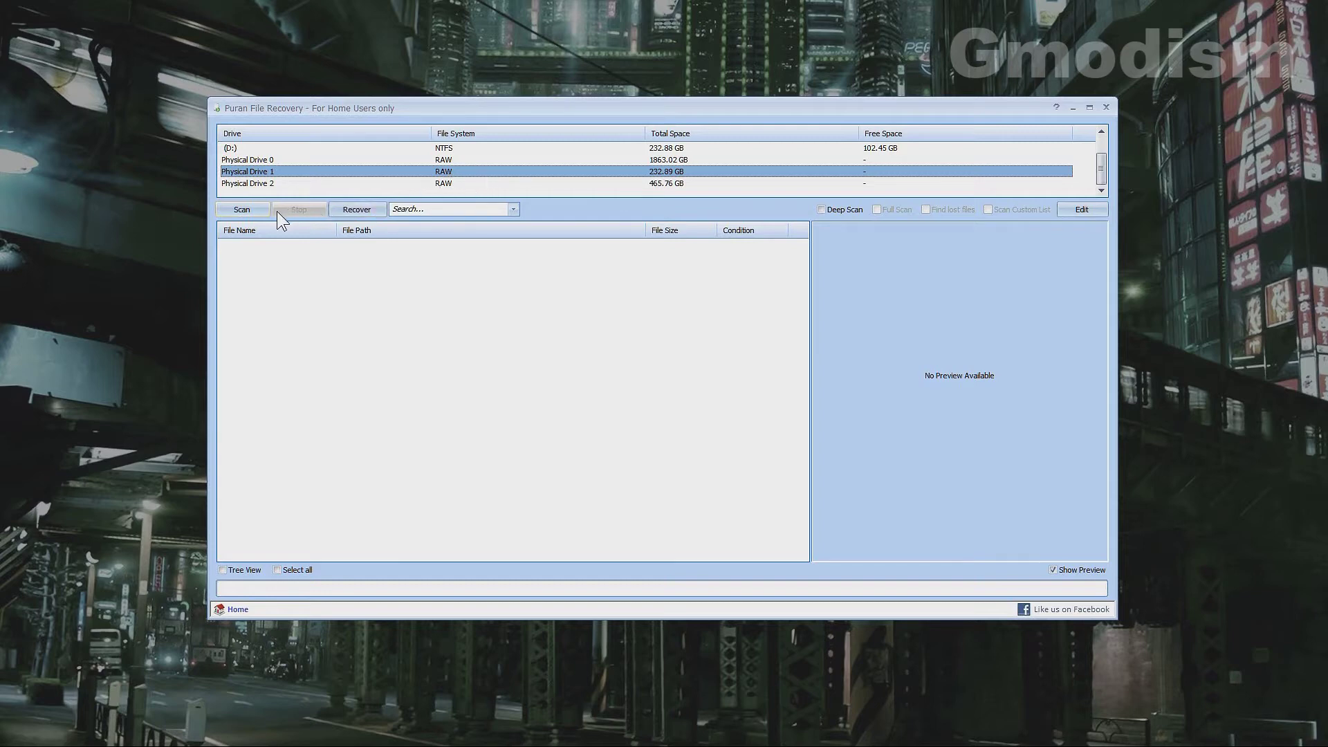
left_click(235, 214)
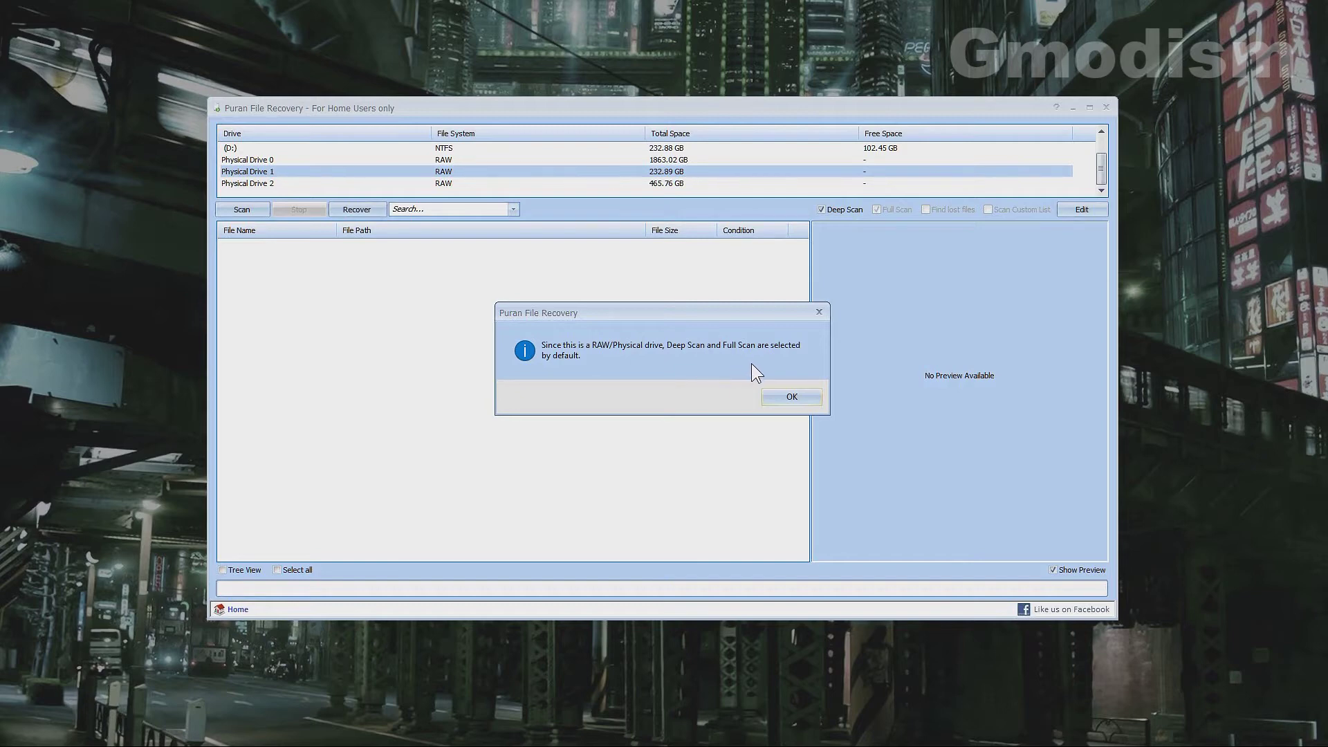
- Accept the Deep Scan/Full Scan notice and let the Physical Drive 1 scan finish
left_click(791, 397)
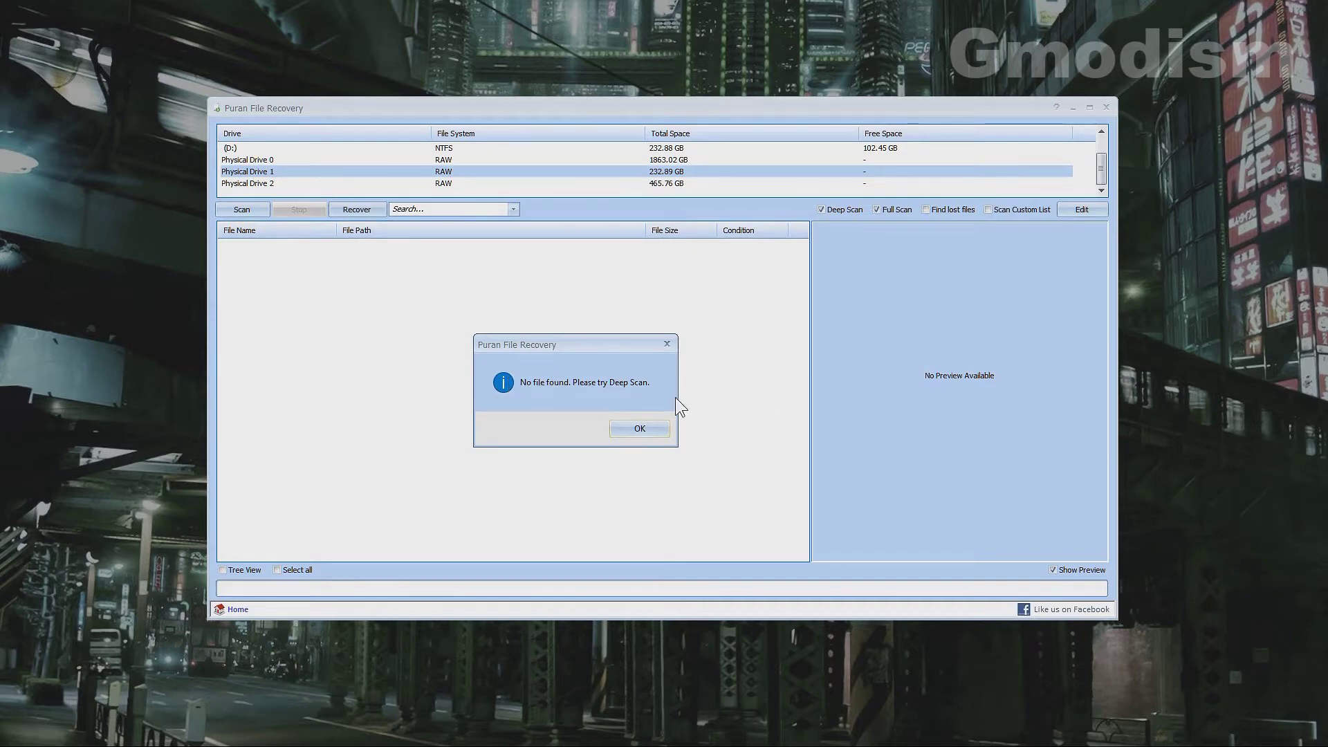
- Dismiss the 'No file found' message and close the File Recovery window
left_click(633, 427)
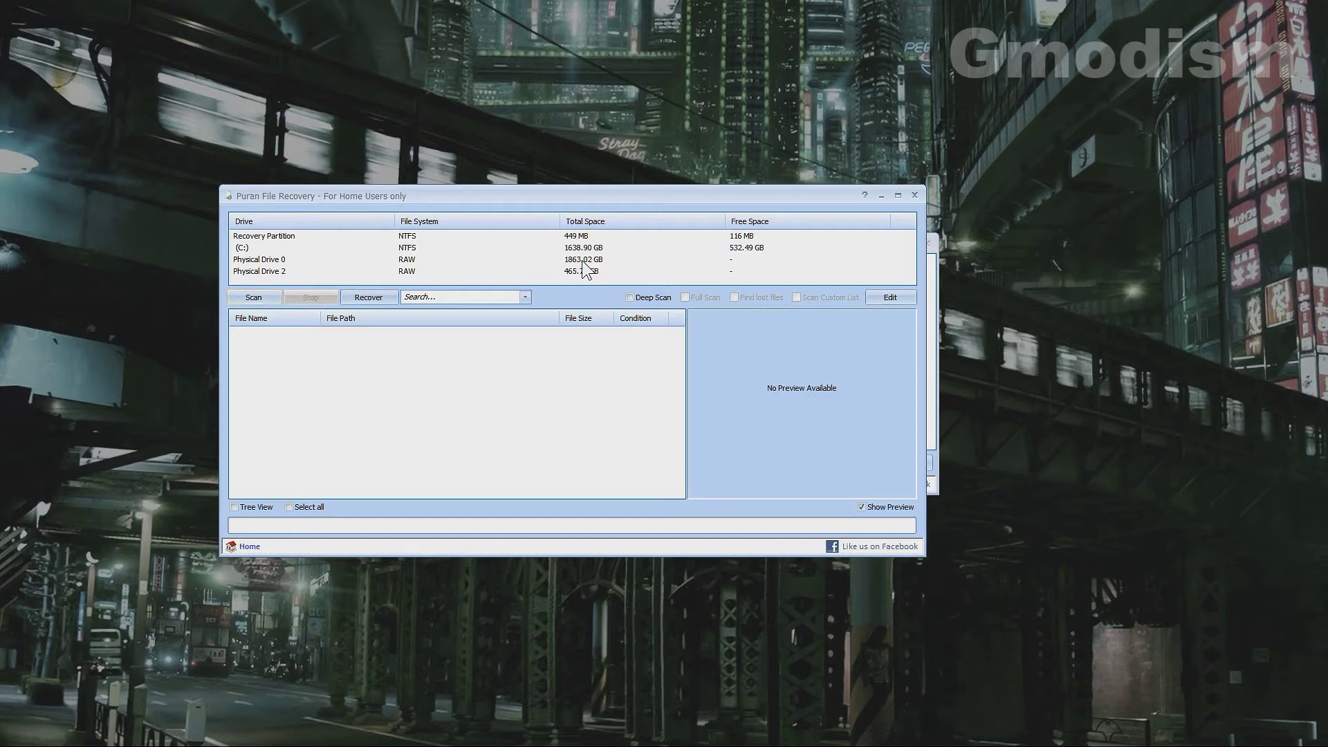
left_click(914, 196)
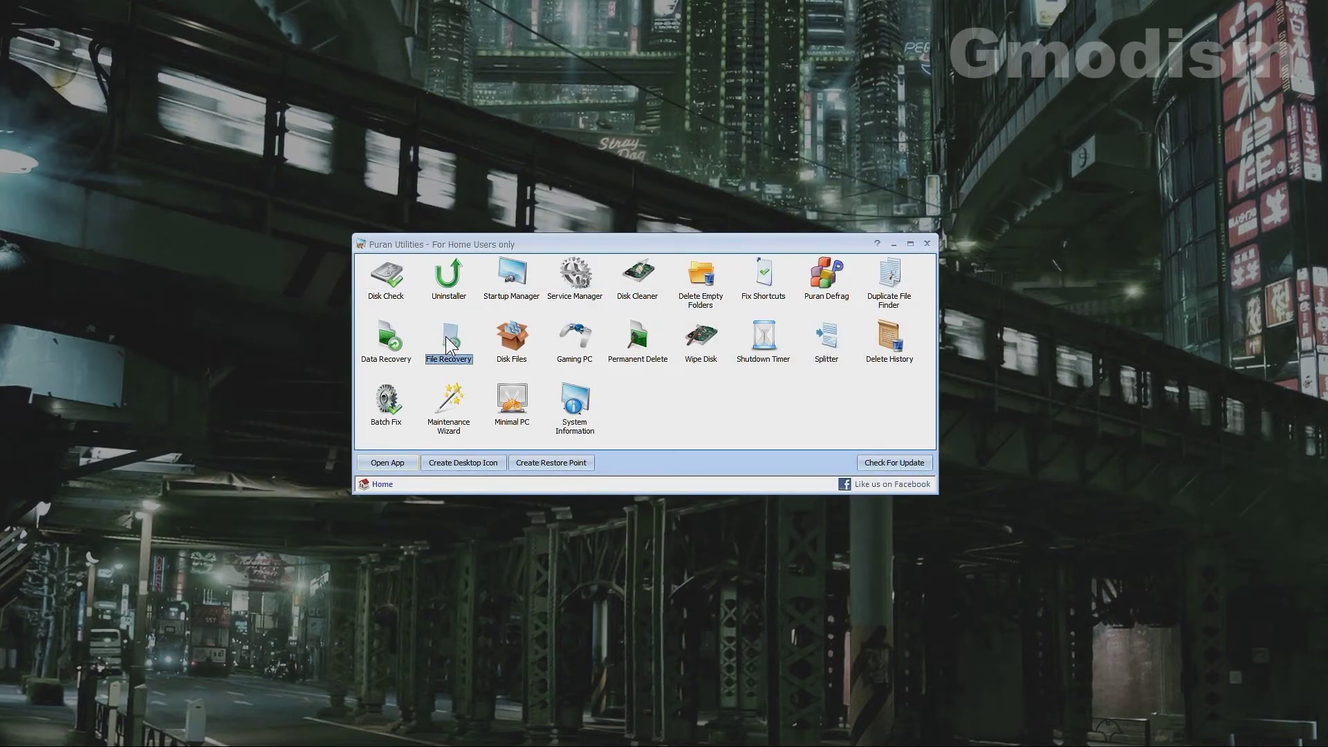
- Reopen File Recovery and rescan Physical Drive 1 with deep, full scanning, finding 36 files
double_click(445, 336)
left_click(489, 272)
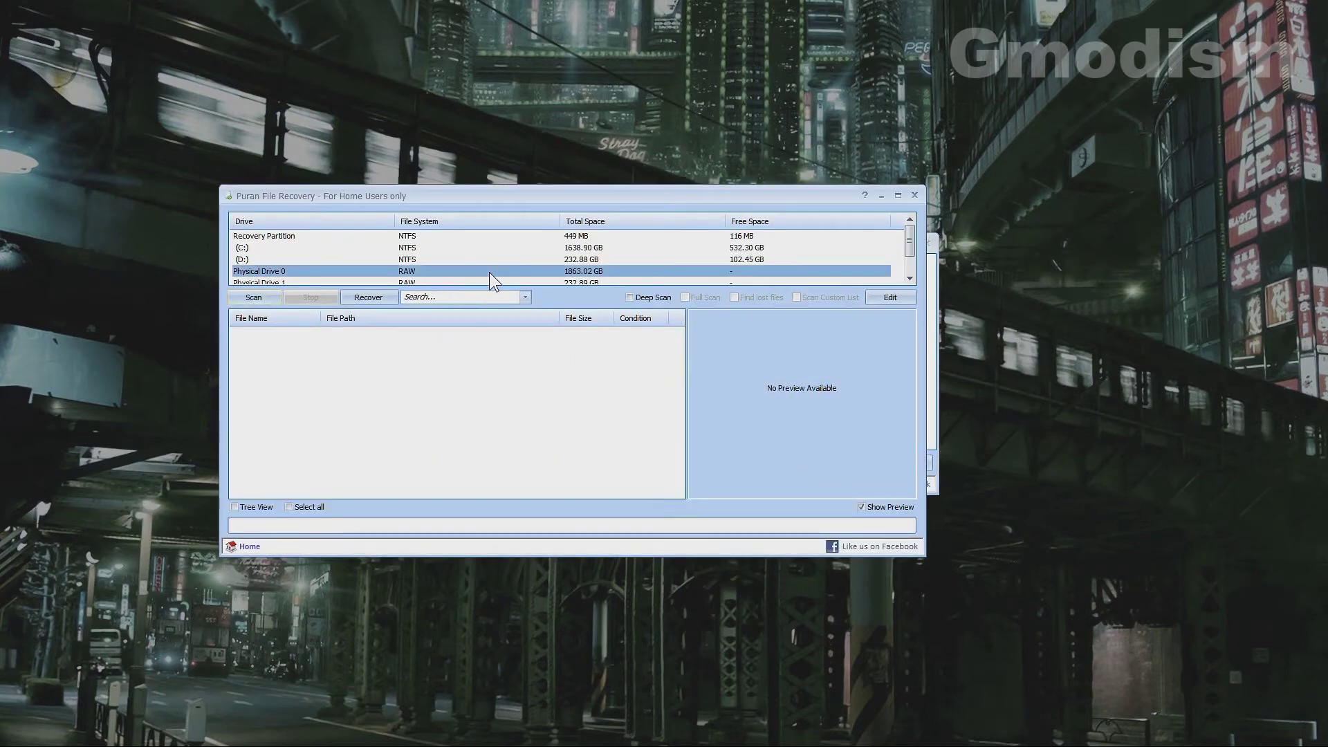
scroll(444, 258, "down", 1)
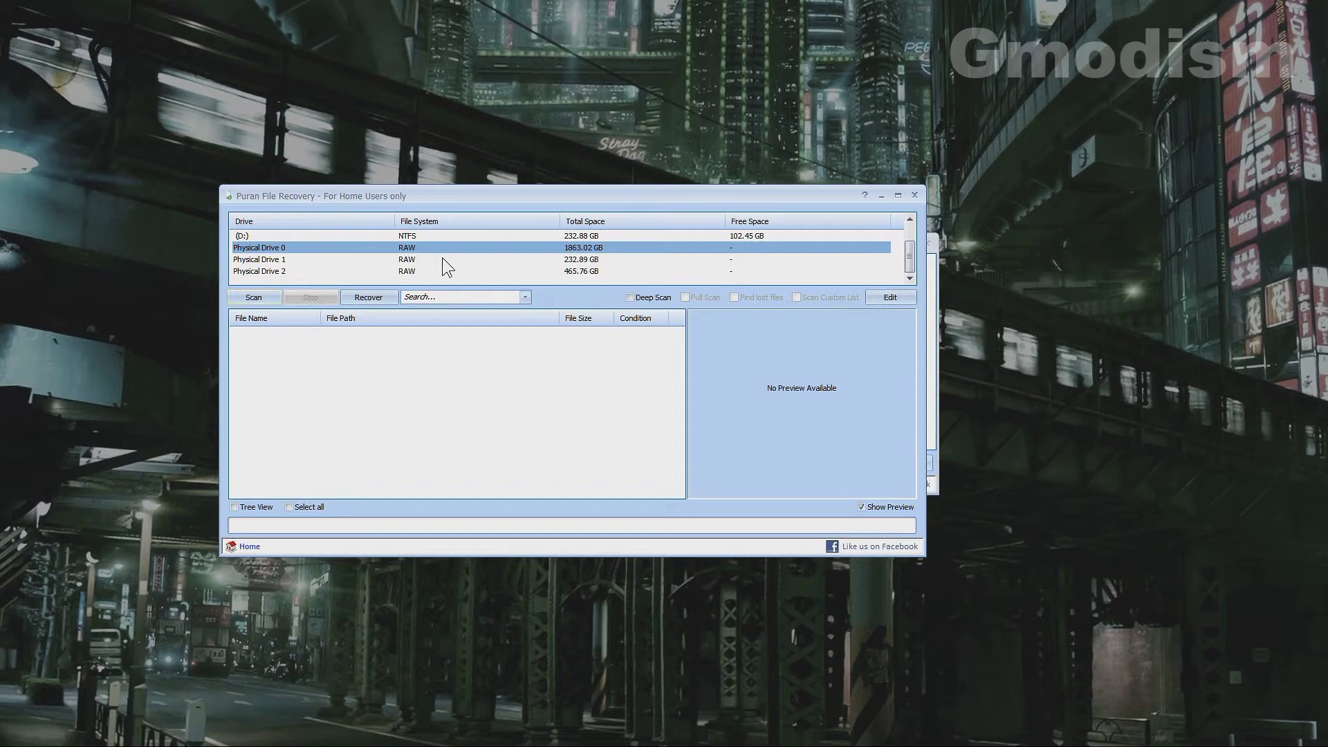
left_click(455, 256)
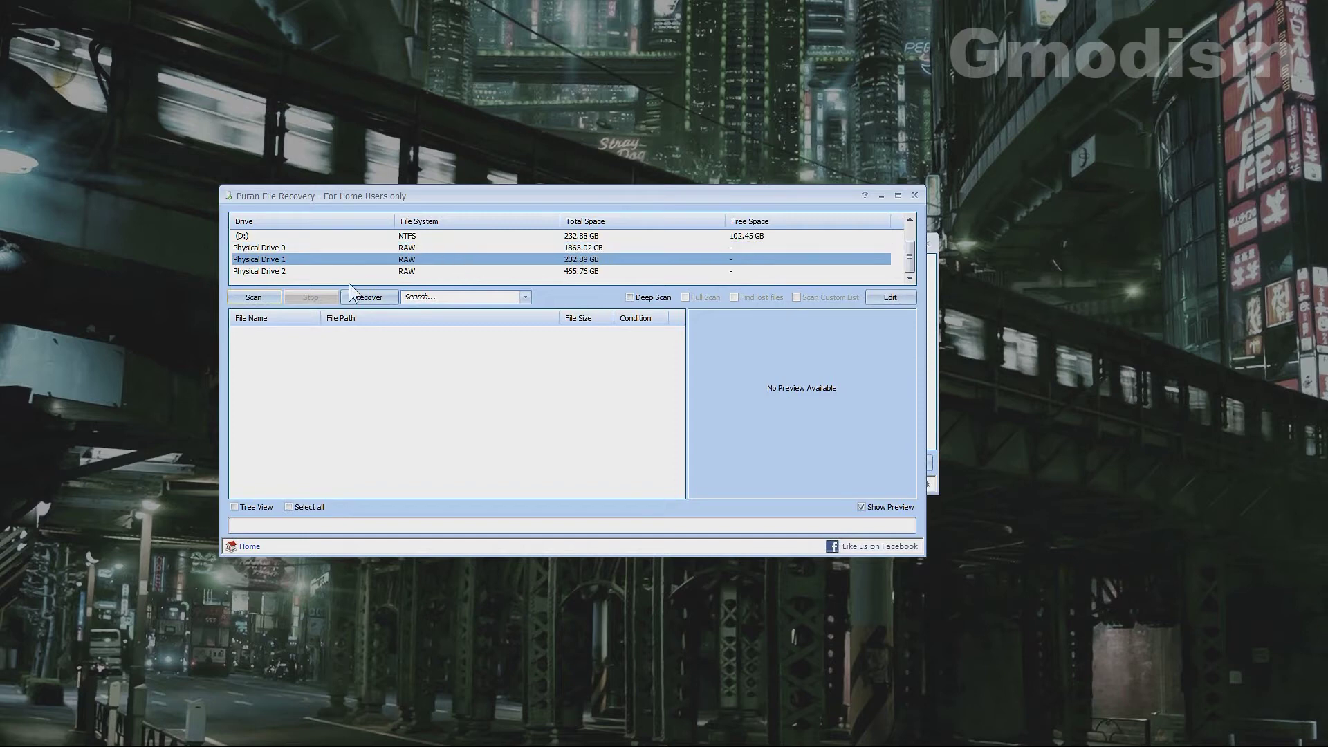
left_click(264, 297)
left_click(700, 410)
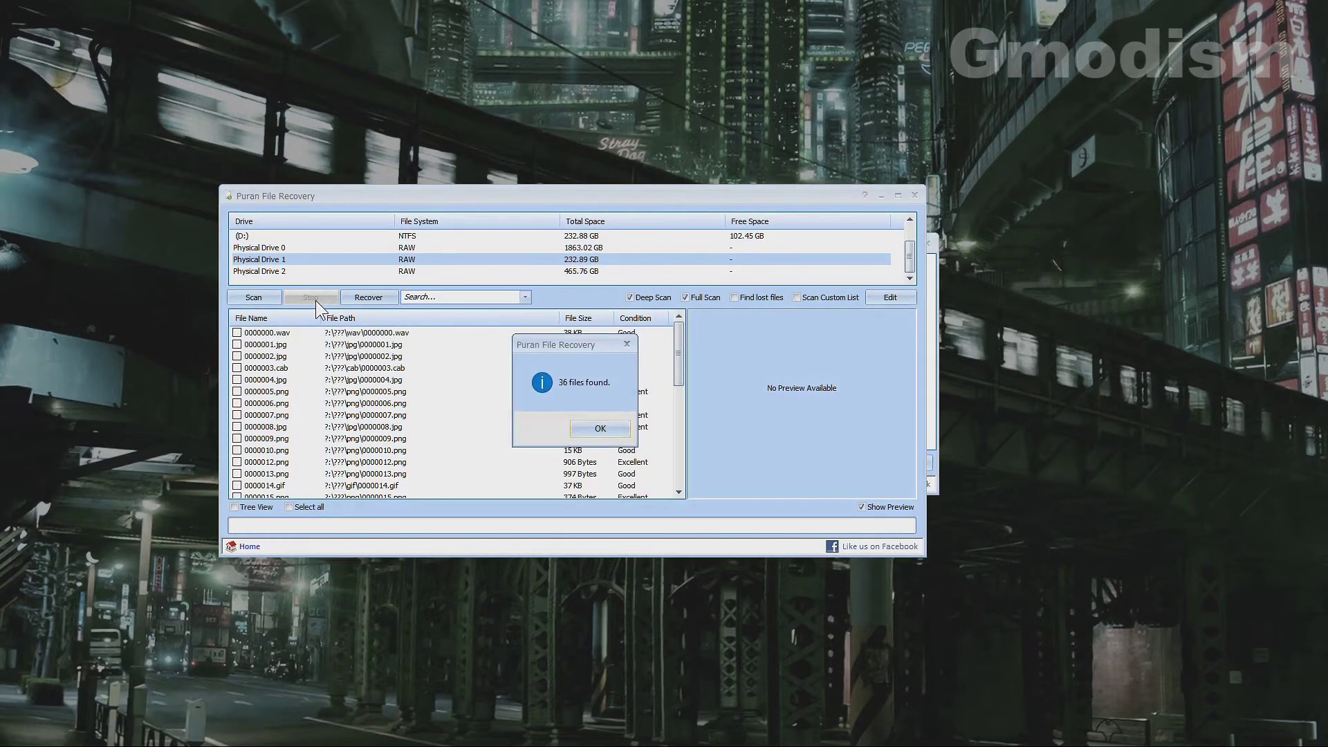
- Dismiss the files-found notice and preview 0000005.png and 0000006.png
left_click(601, 430)
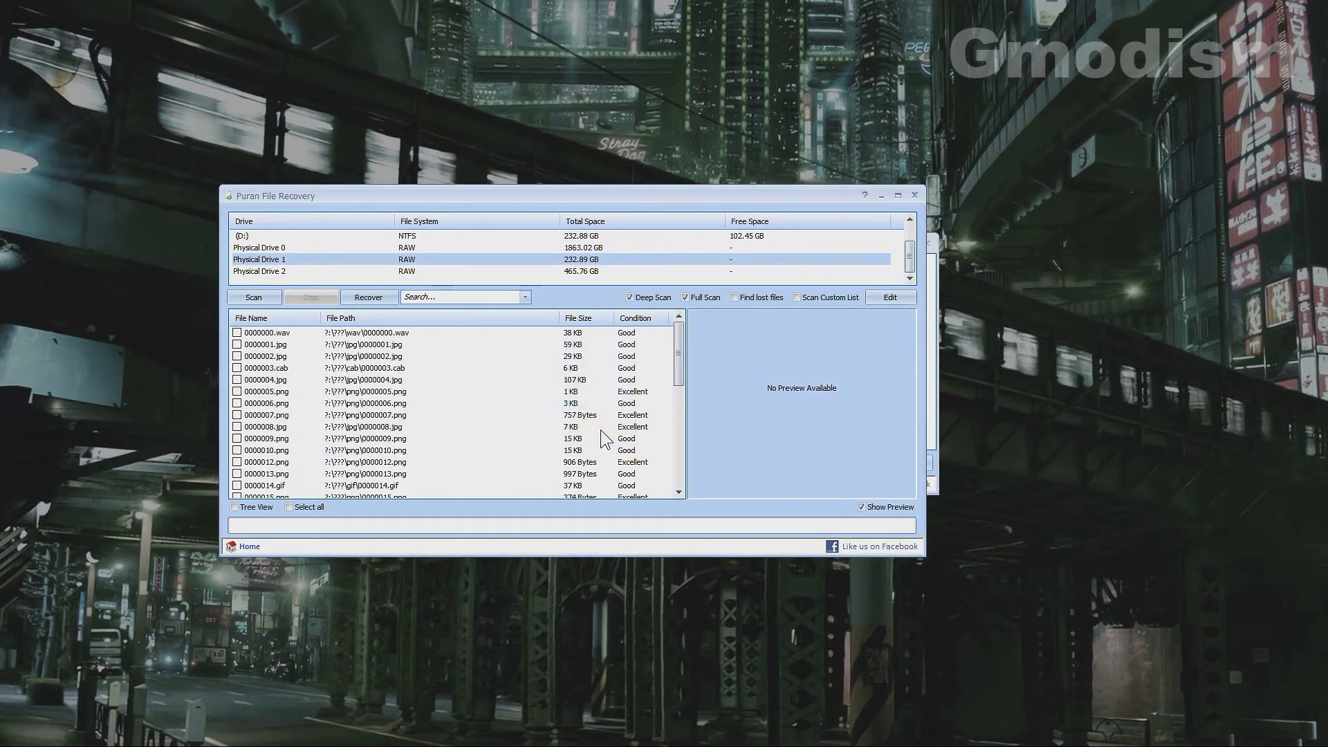
left_click(388, 394)
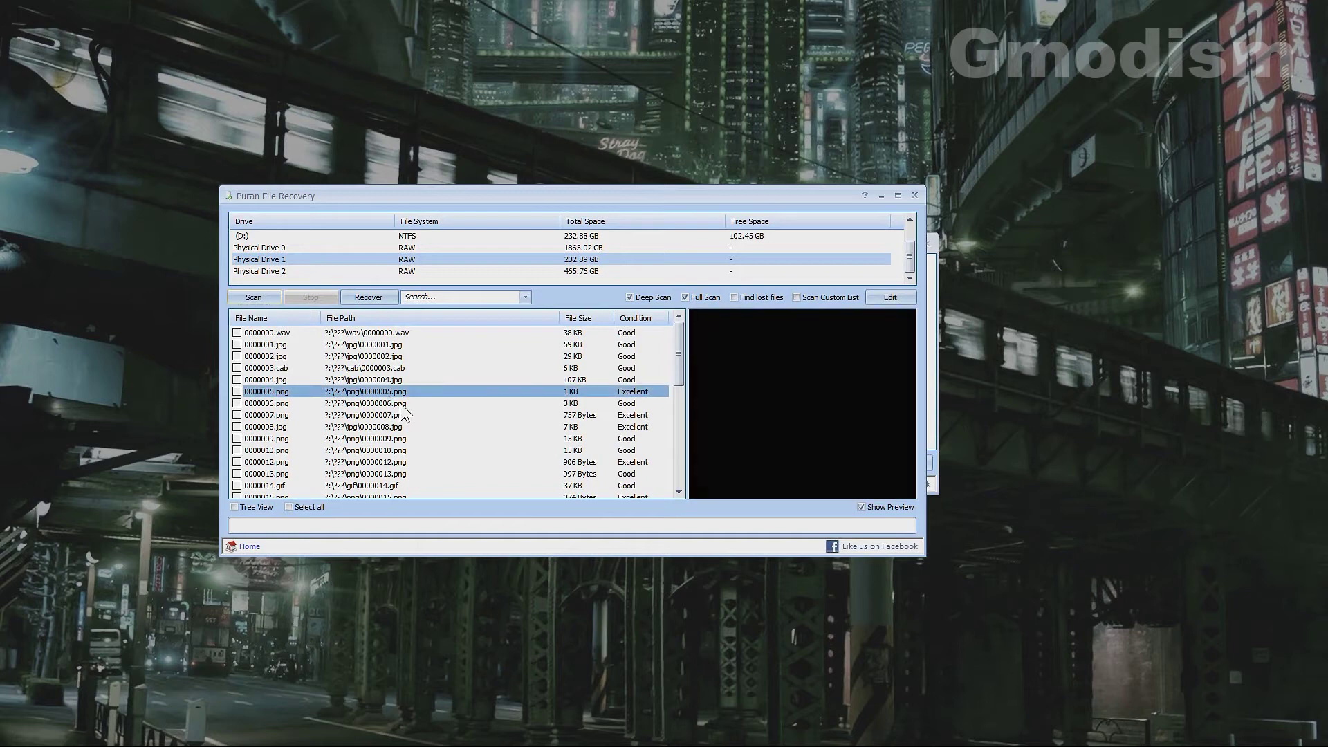
left_click(400, 403)
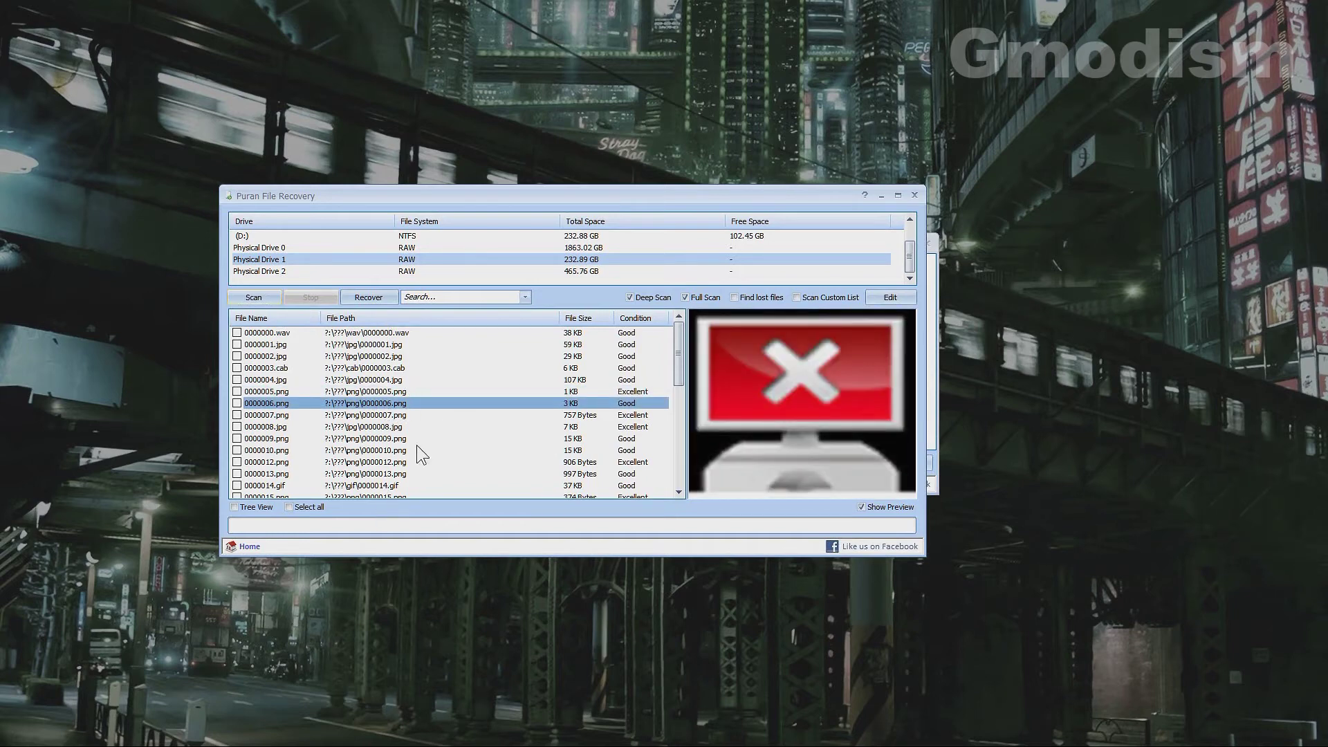
scroll(466, 415, "down", 5)
scroll(466, 415, "up", 5)
- Choose the (D:) drive in the drive list for the next scan
left_click(326, 259)
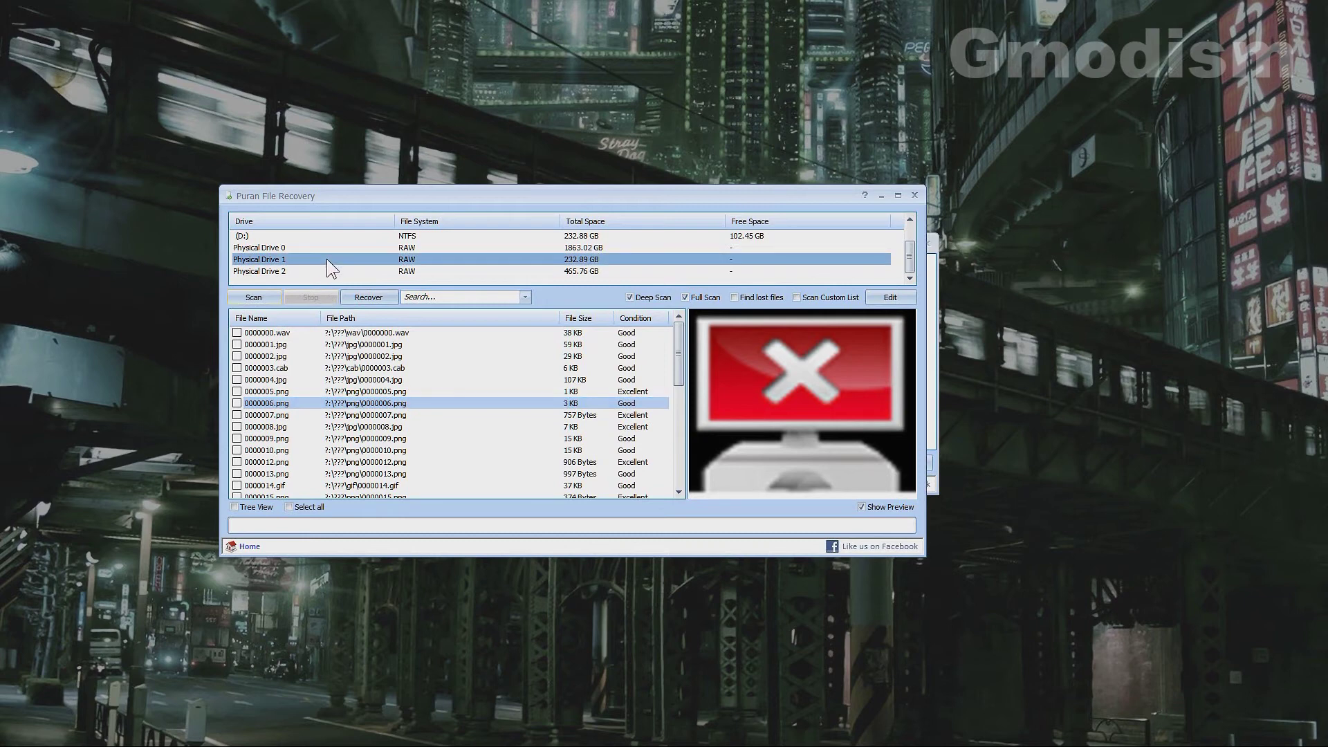
scroll(327, 259, "up", 1)
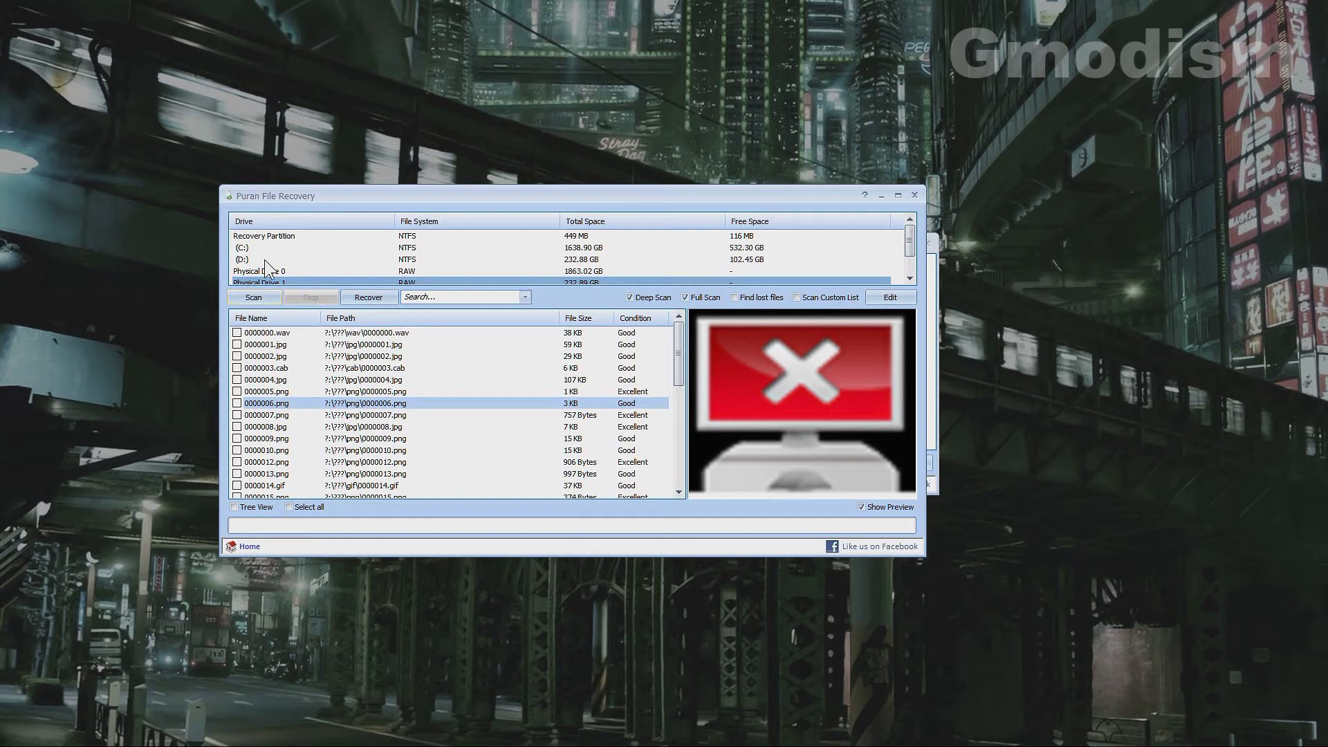
scroll(264, 260, "down", 1)
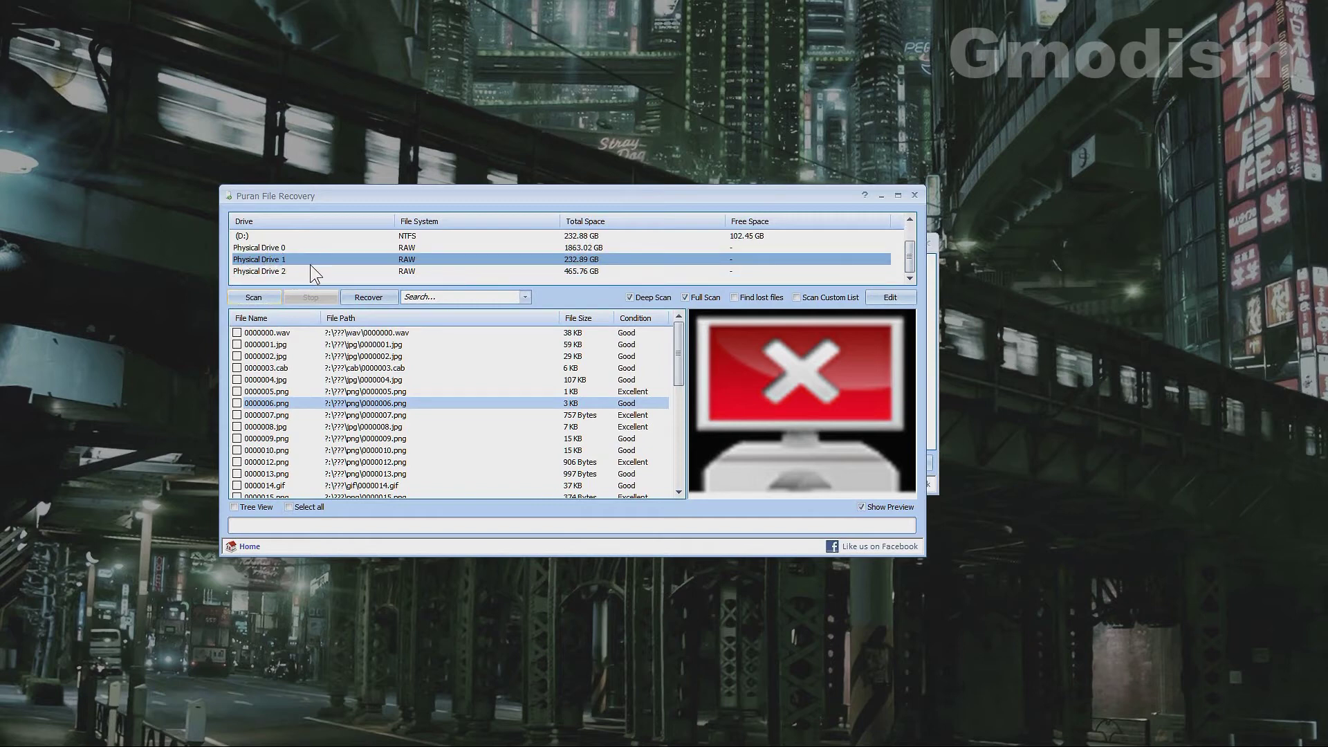
scroll(532, 255, "up", 1)
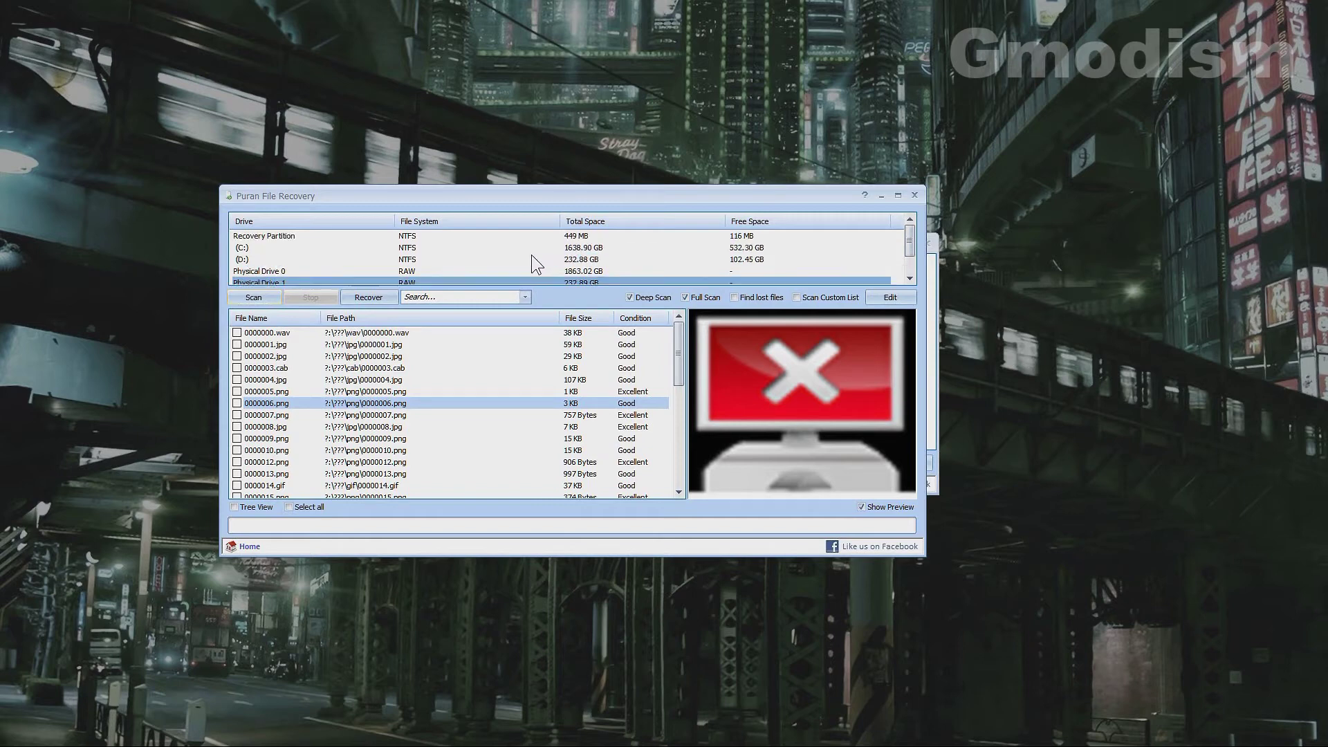
left_click(251, 260)
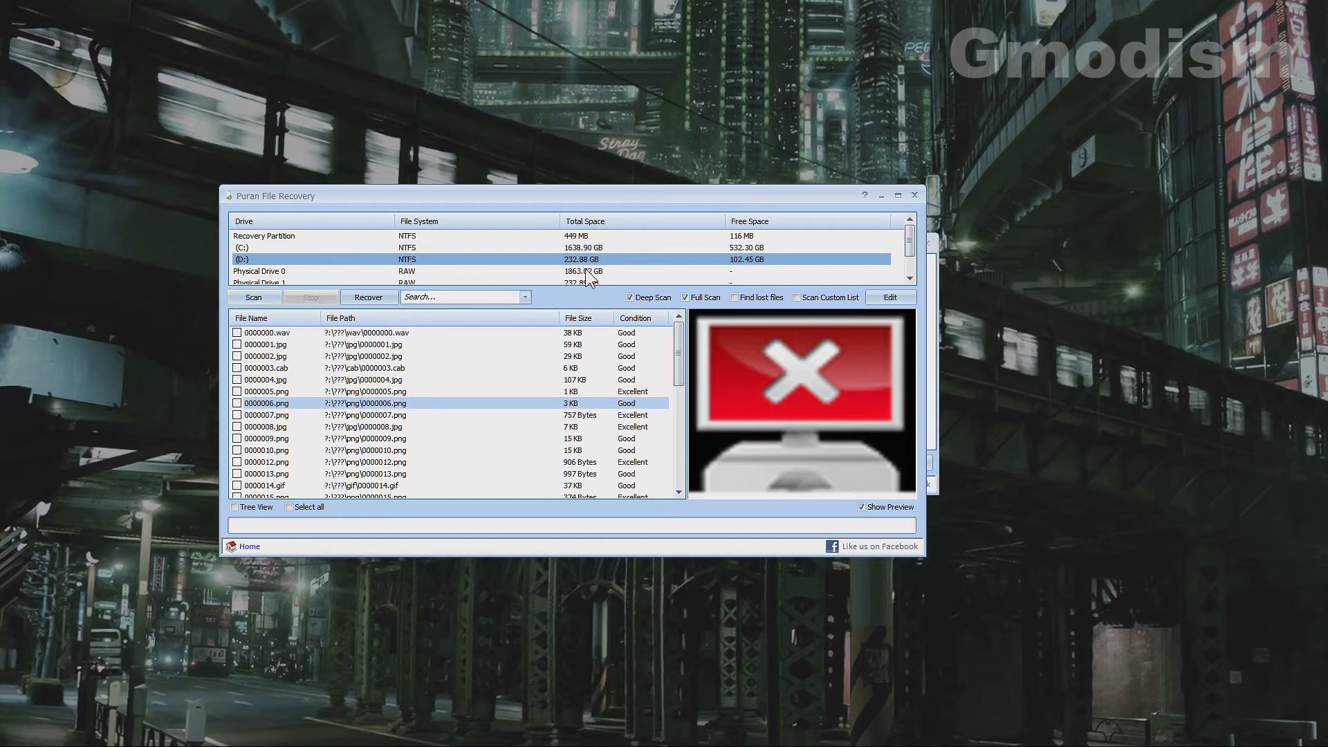
- Scan drive (D:) with Deep Scan and Full Scan, finding 164130 deleted files
left_click(256, 296)
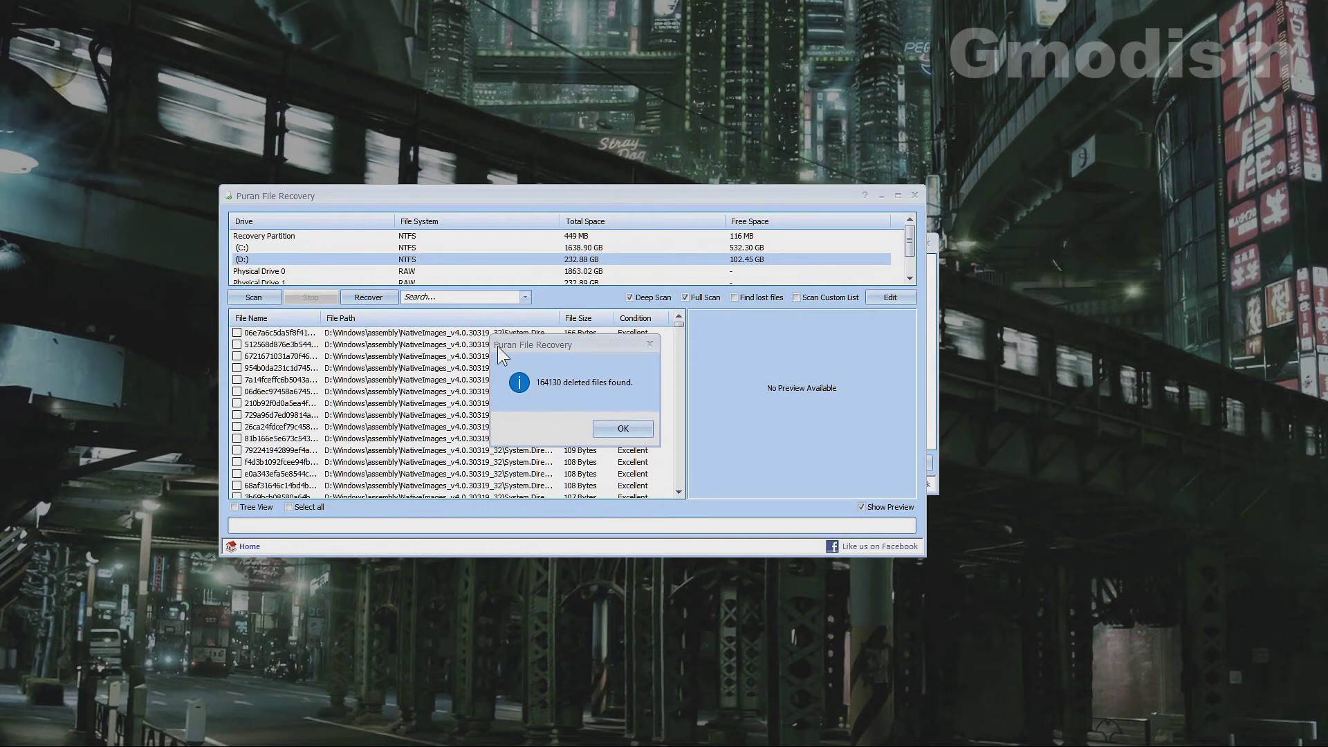
- Dismiss the 164130-files-found notice and tick Select all to mark every file
left_click(573, 343)
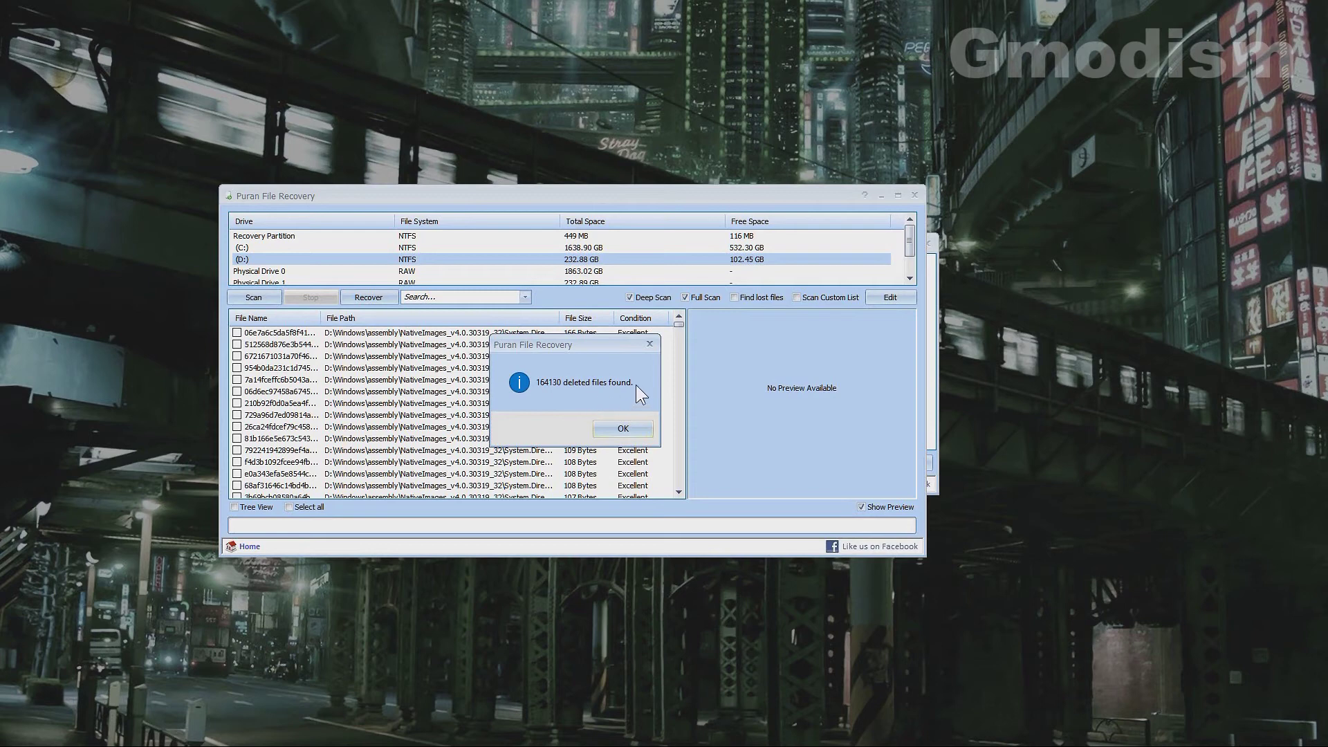
left_click(624, 429)
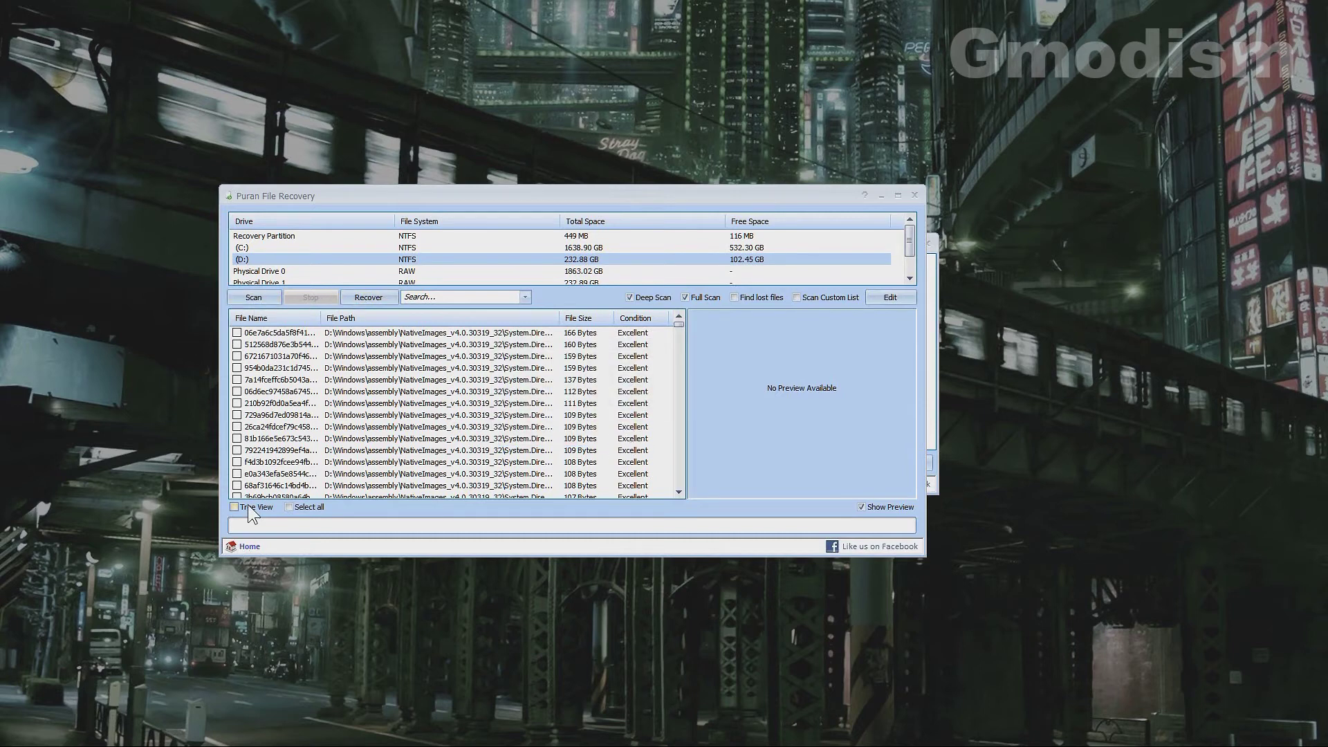
left_click(300, 506)
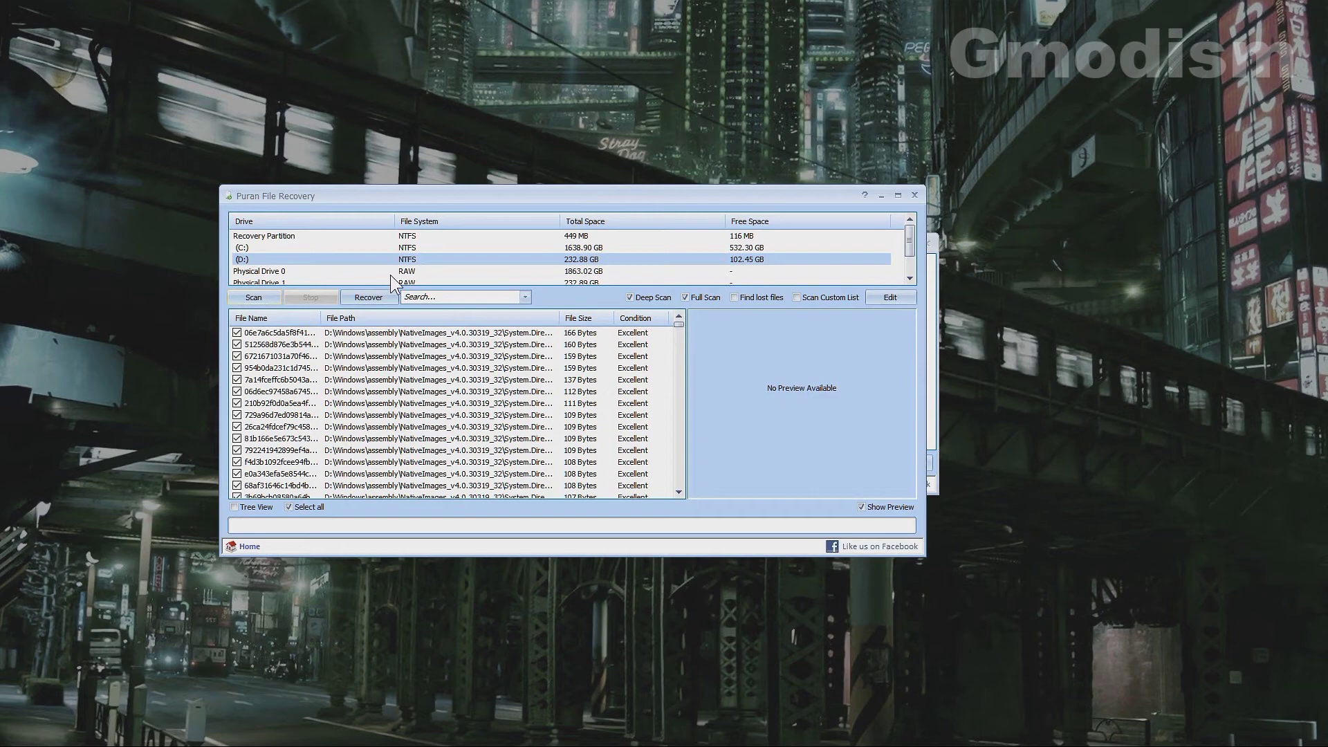
left_click(378, 300)
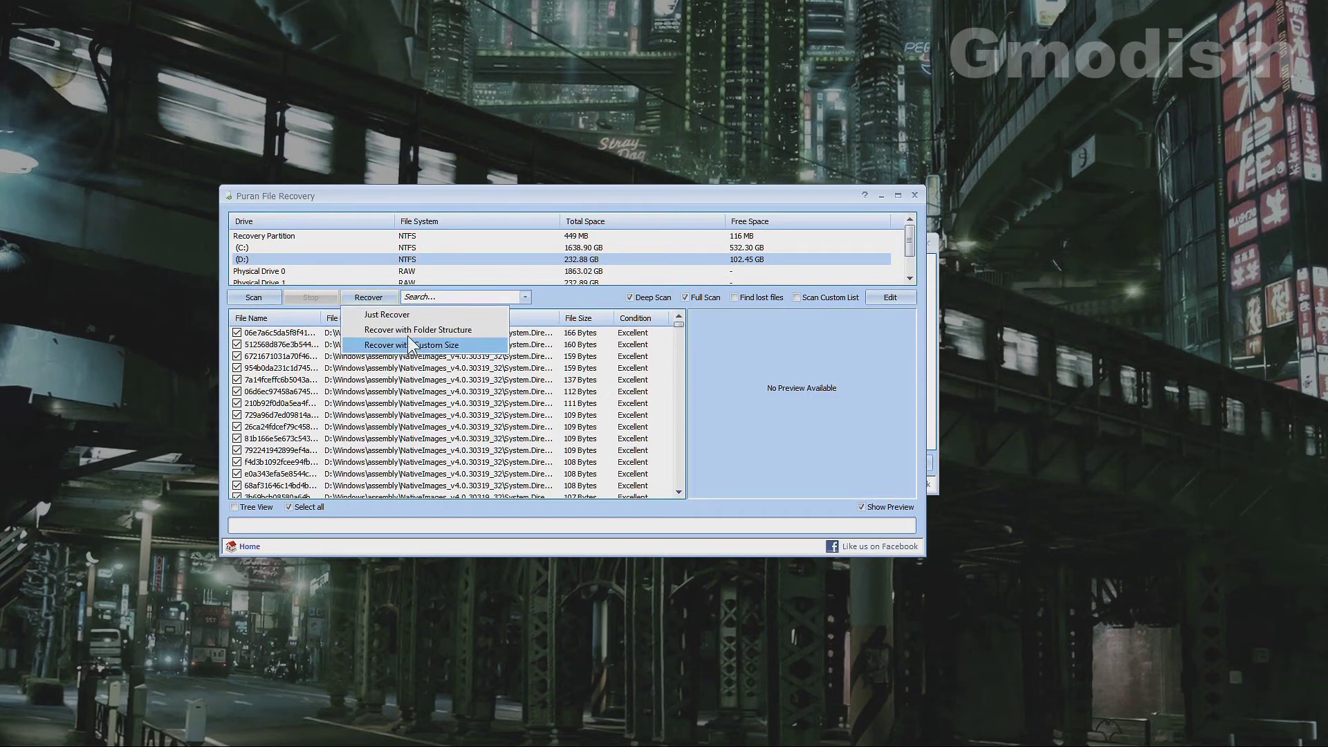
- Recover all marked files with their folder structure into the d1 destination folder
left_click(479, 330)
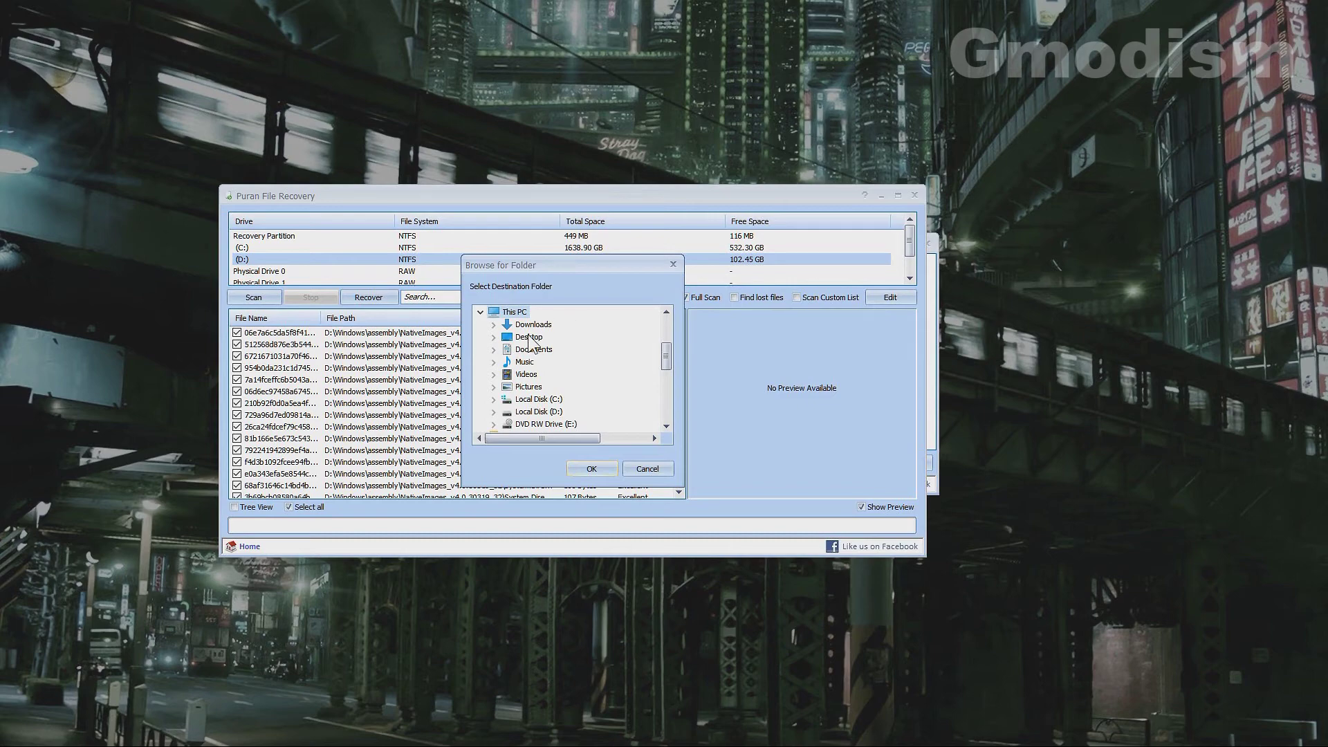
key("Return")
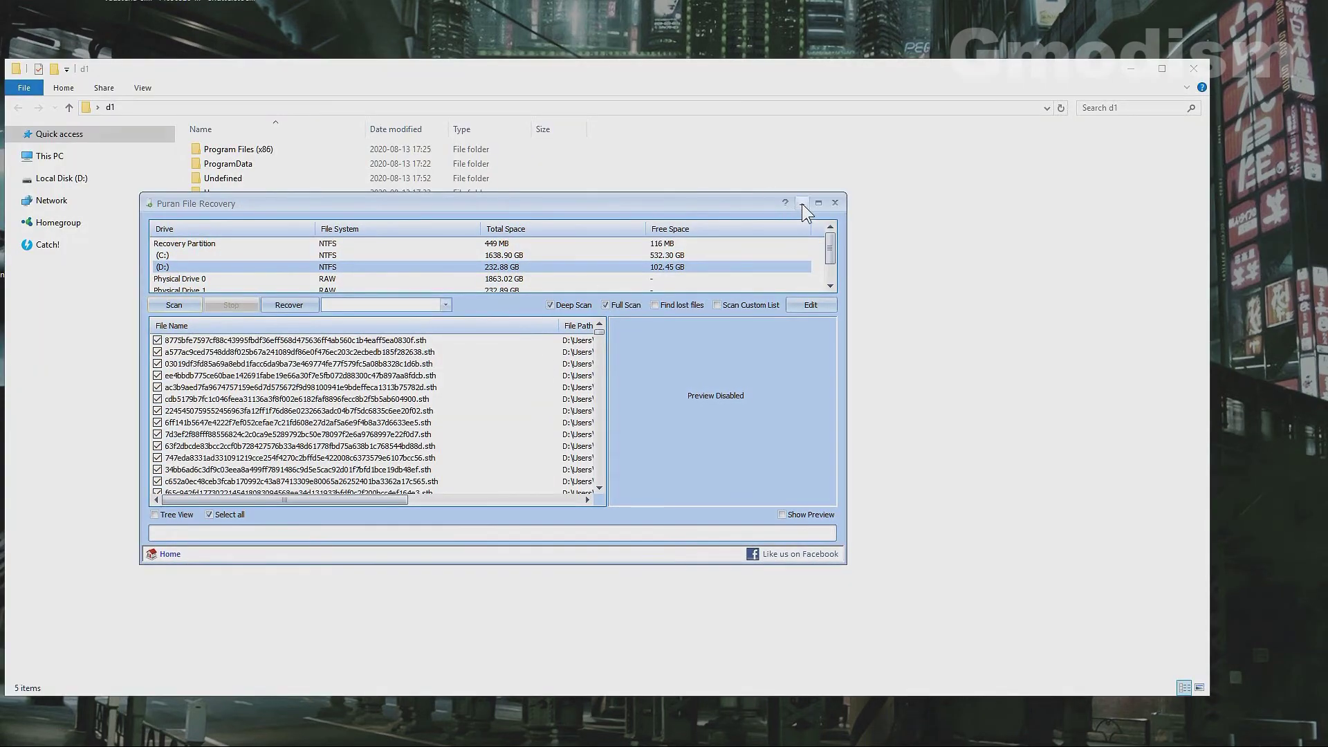
left_click(803, 203)
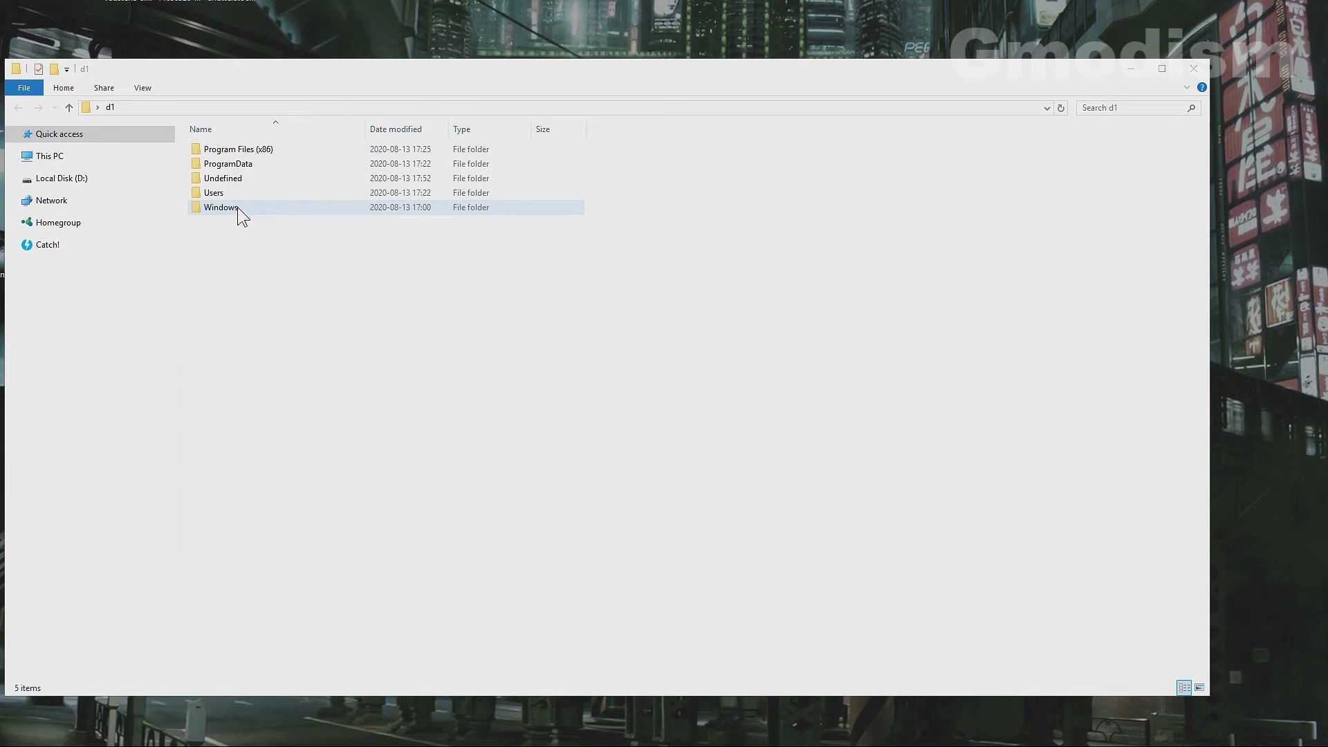
- Open the recovered Windows folder to view its eight subfolders, then return to d1
double_click(238, 207)
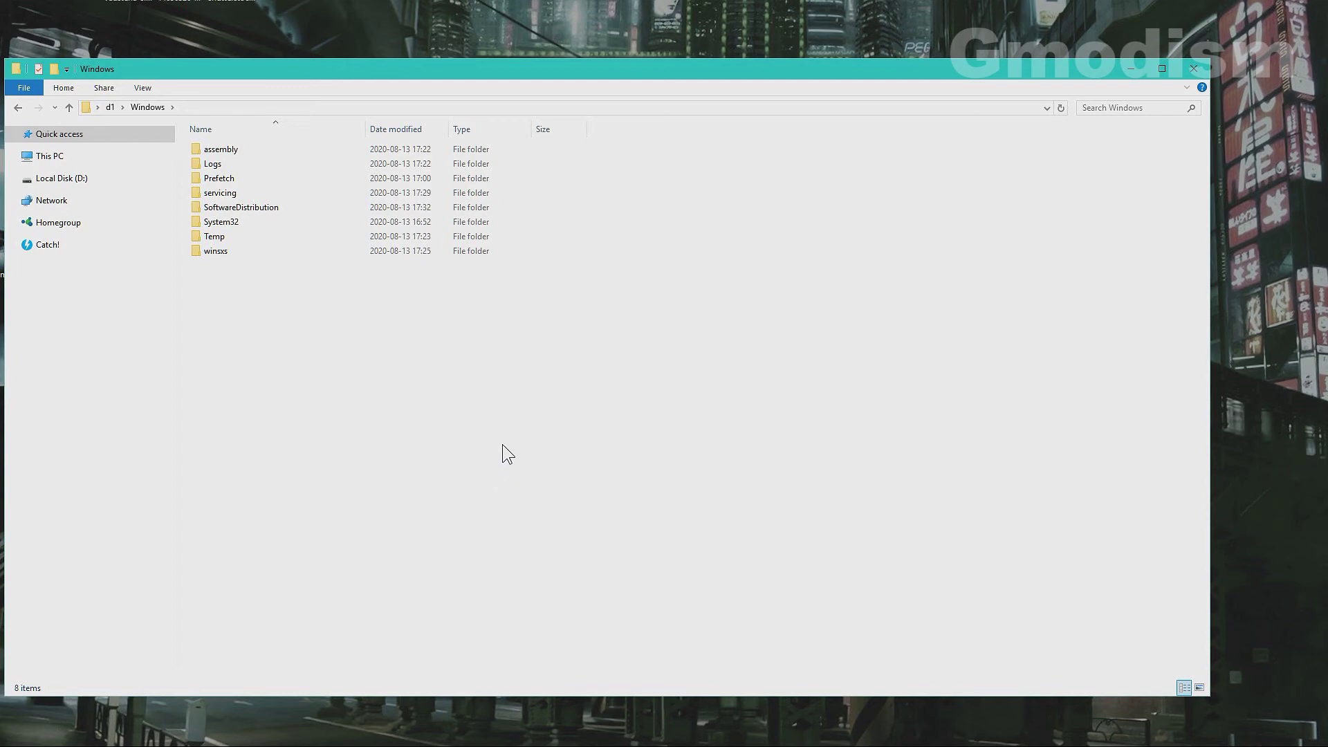
key("alt+Left")
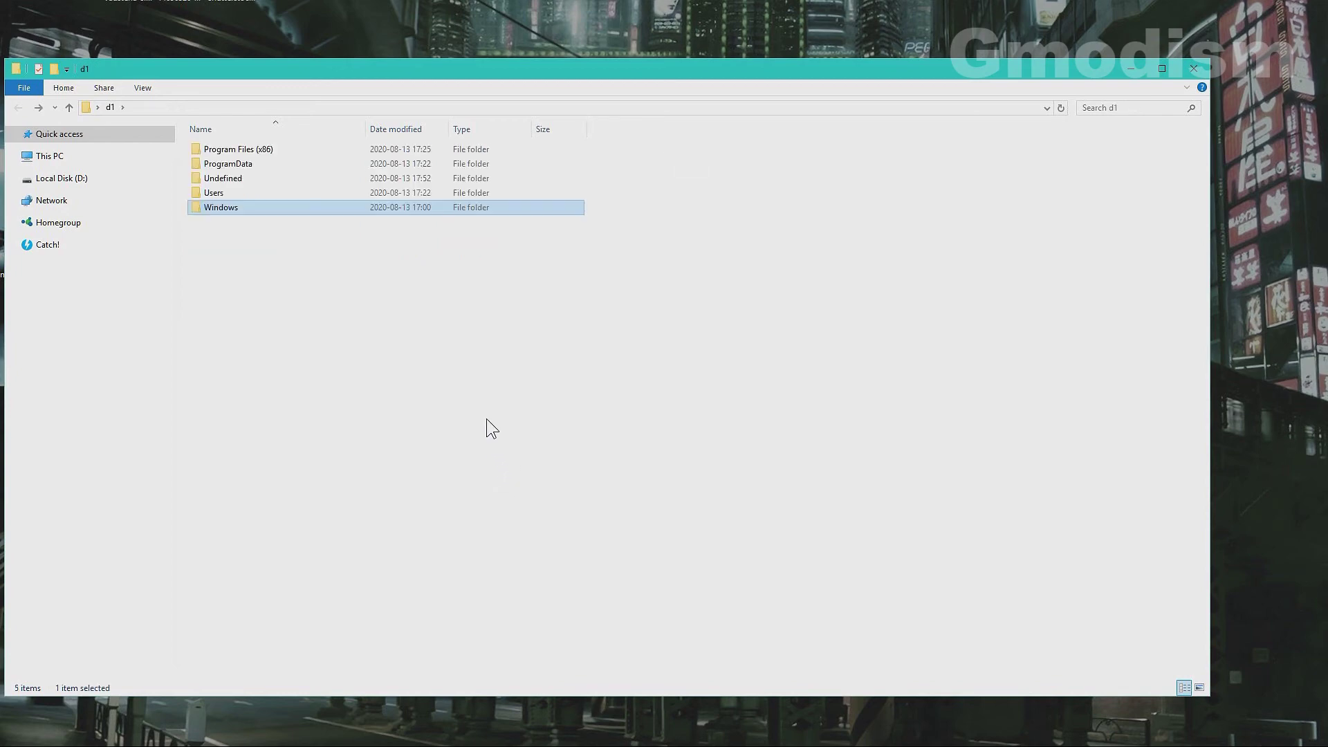